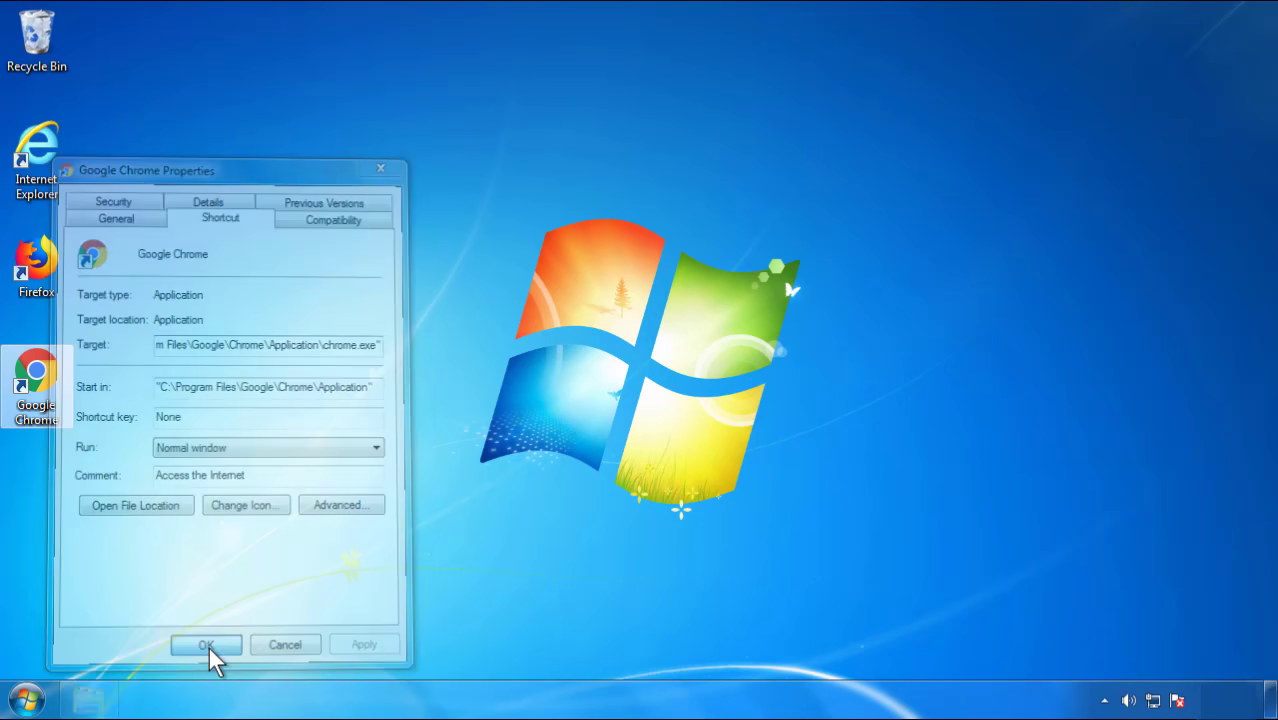
# Step: Dismiss the Google Chrome shortcut's Properties dialog and bring up the Start menu
pyautogui.click(26, 699)
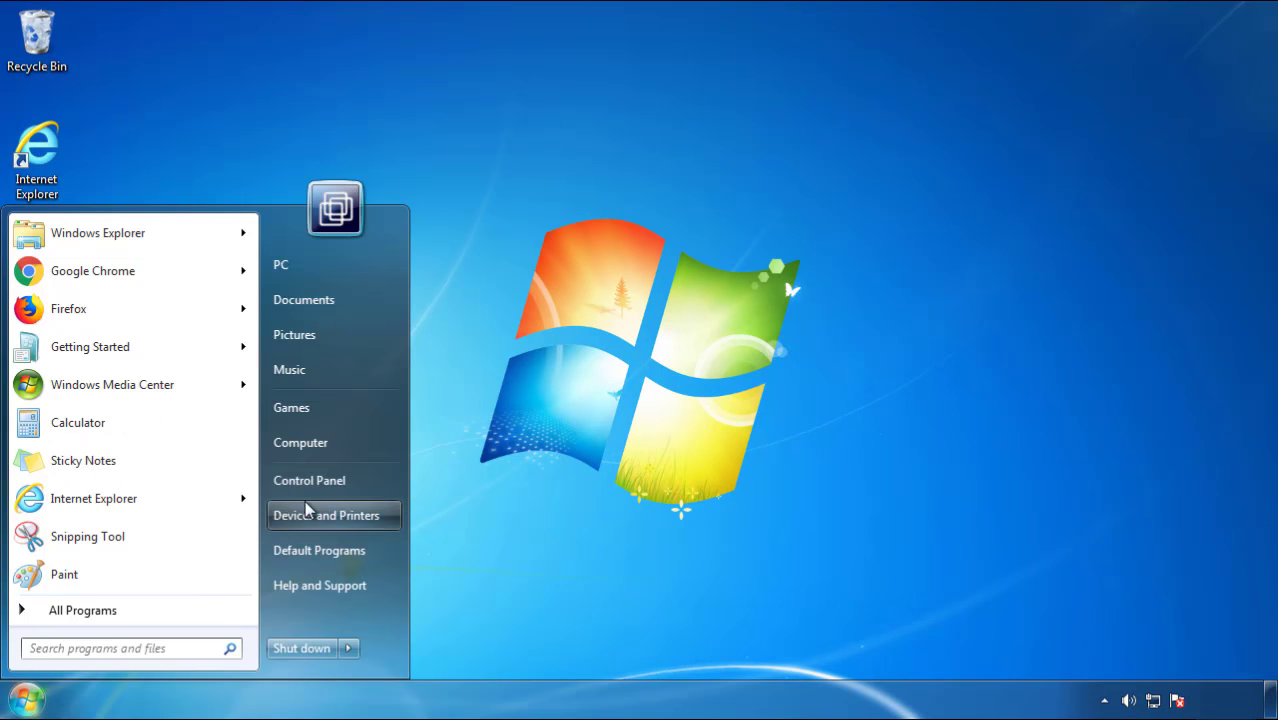
# Step: Uninstall SearchMine 2.00 via Programs and Features, with the list sorted newest-first by install date
pyautogui.click(320, 469)
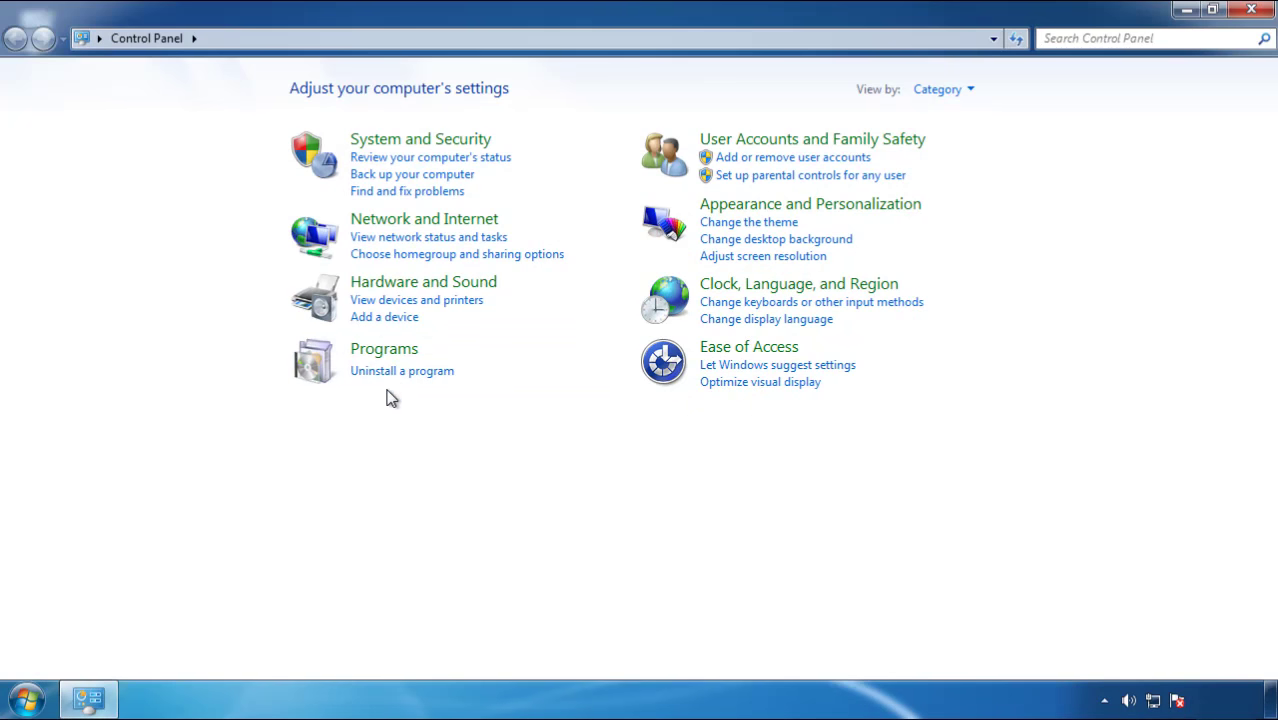
pyautogui.click(398, 372)
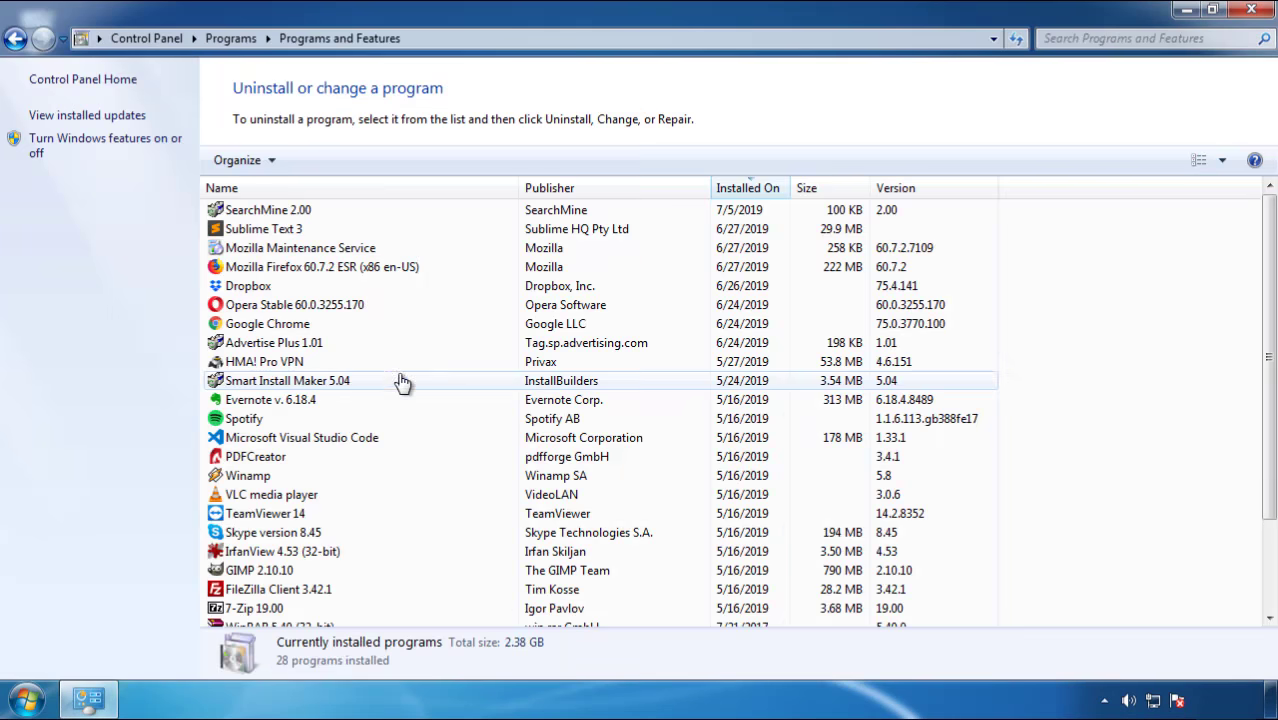
pyautogui.click(748, 190)
pyautogui.click(741, 190)
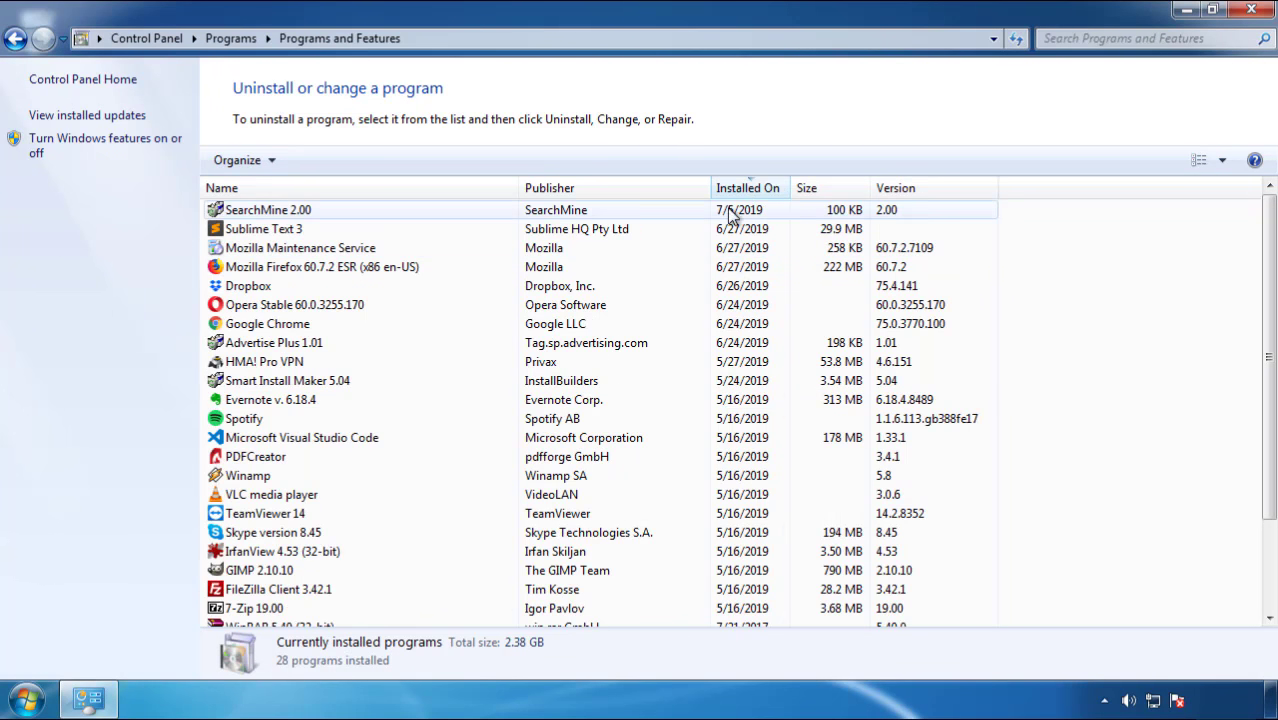
pyautogui.click(268, 211)
pyautogui.click(319, 161)
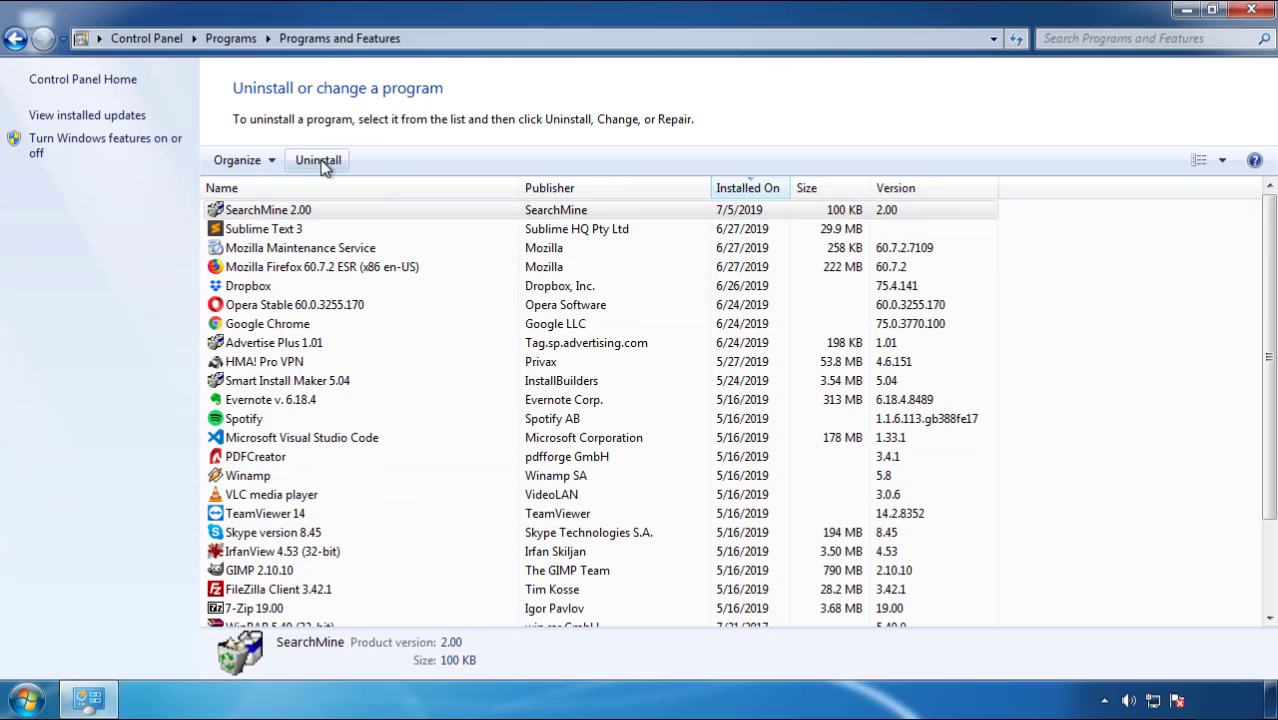
pyautogui.click(745, 530)
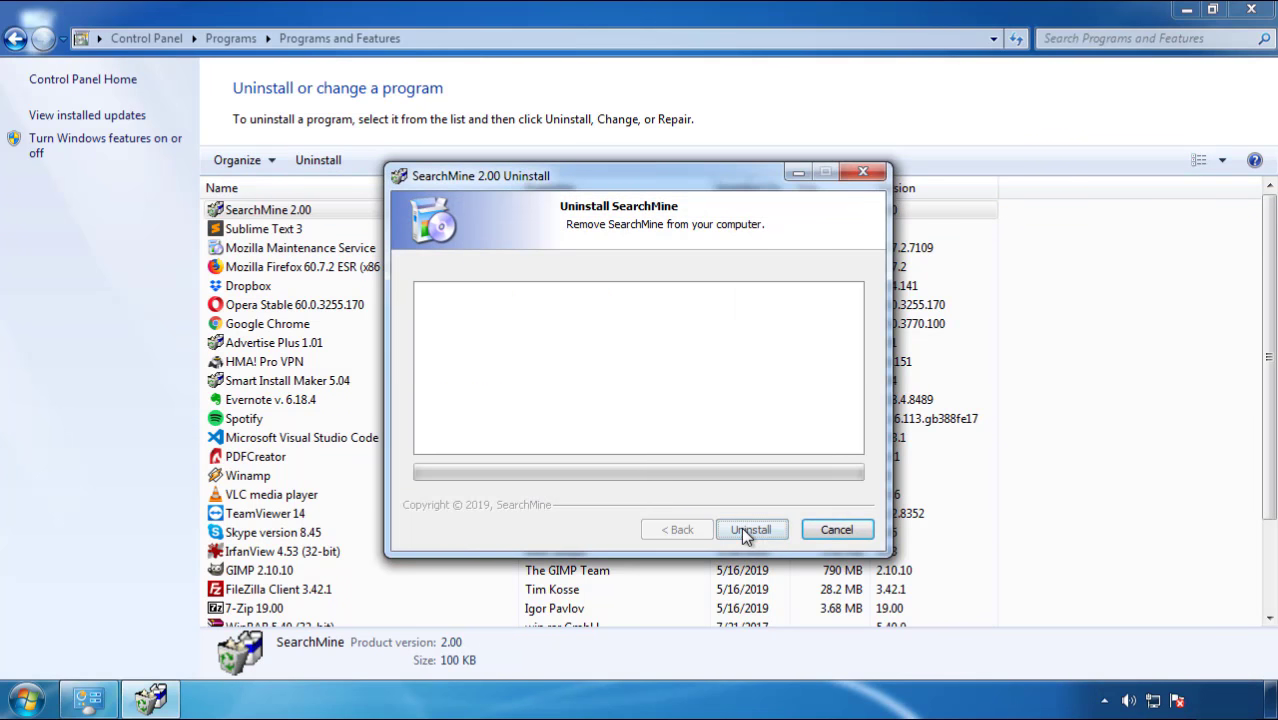
pyautogui.click(741, 527)
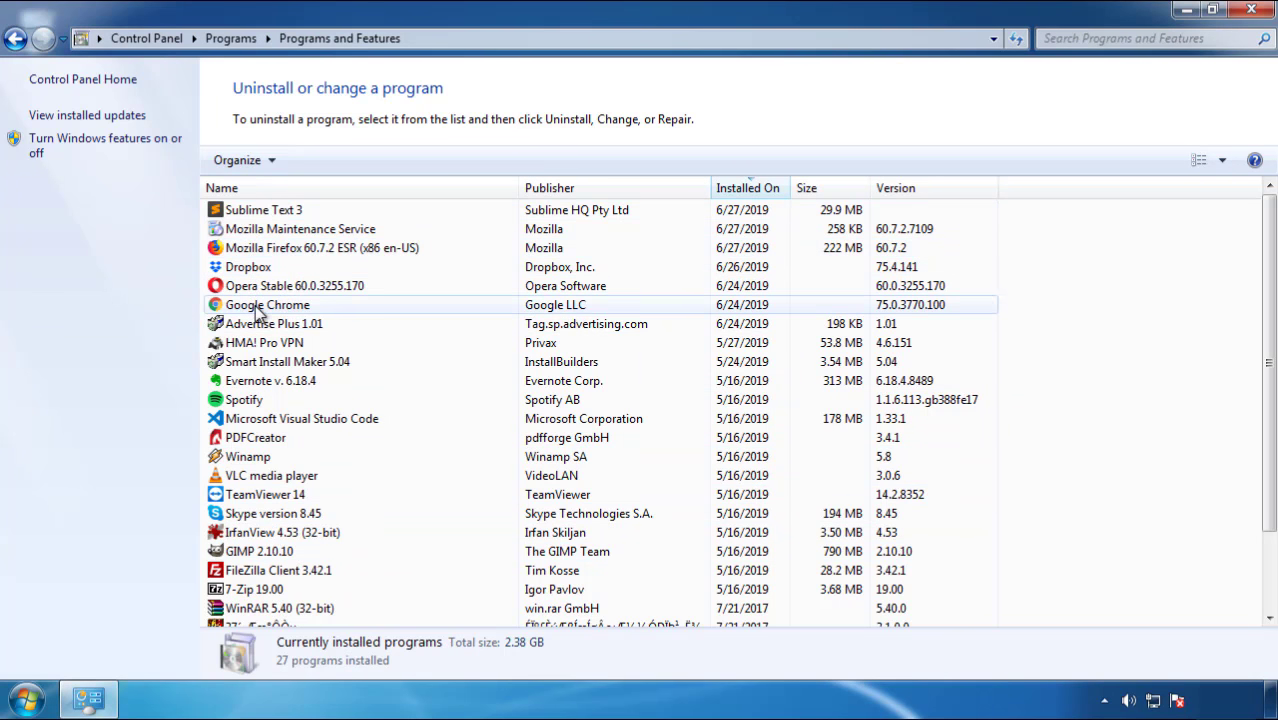
# Step: Close Programs and Features, restart the PC, and choose Safe Mode from the boot menu
pyautogui.click(1252, 12)
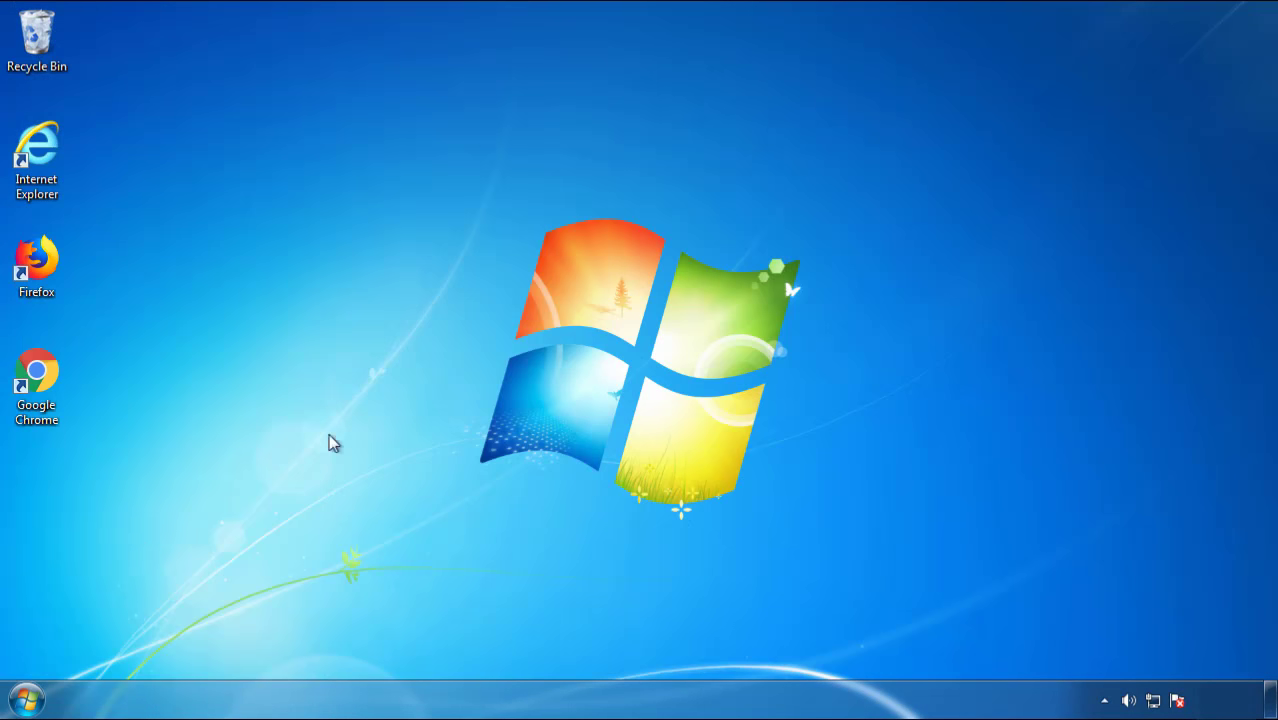
pyautogui.click(22, 704)
pyautogui.click(347, 650)
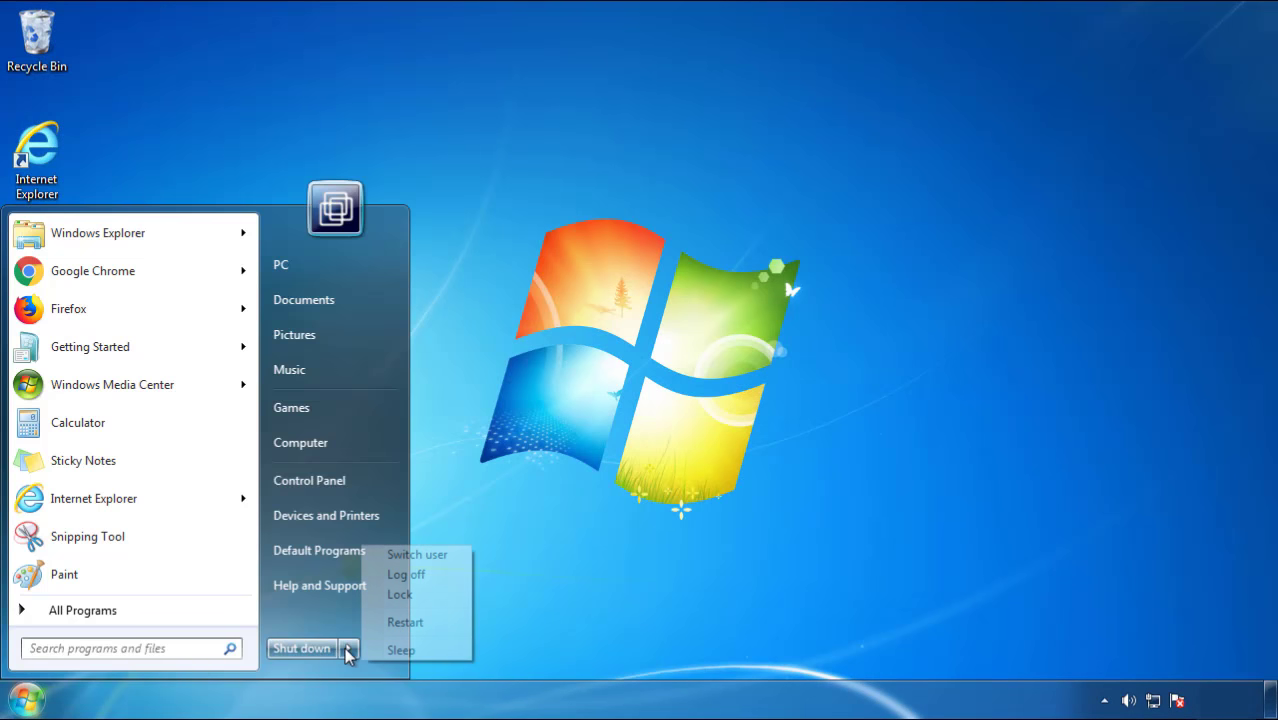
pyautogui.click(667, 547)
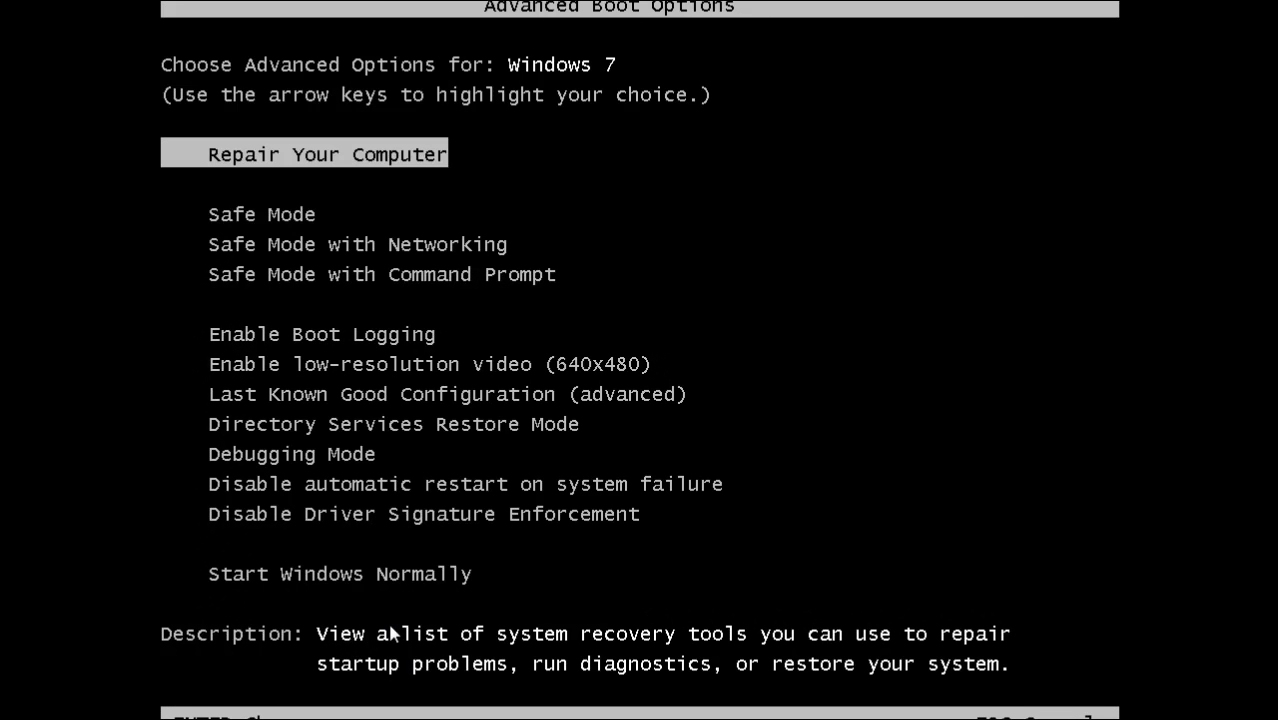
pyautogui.press('Down')
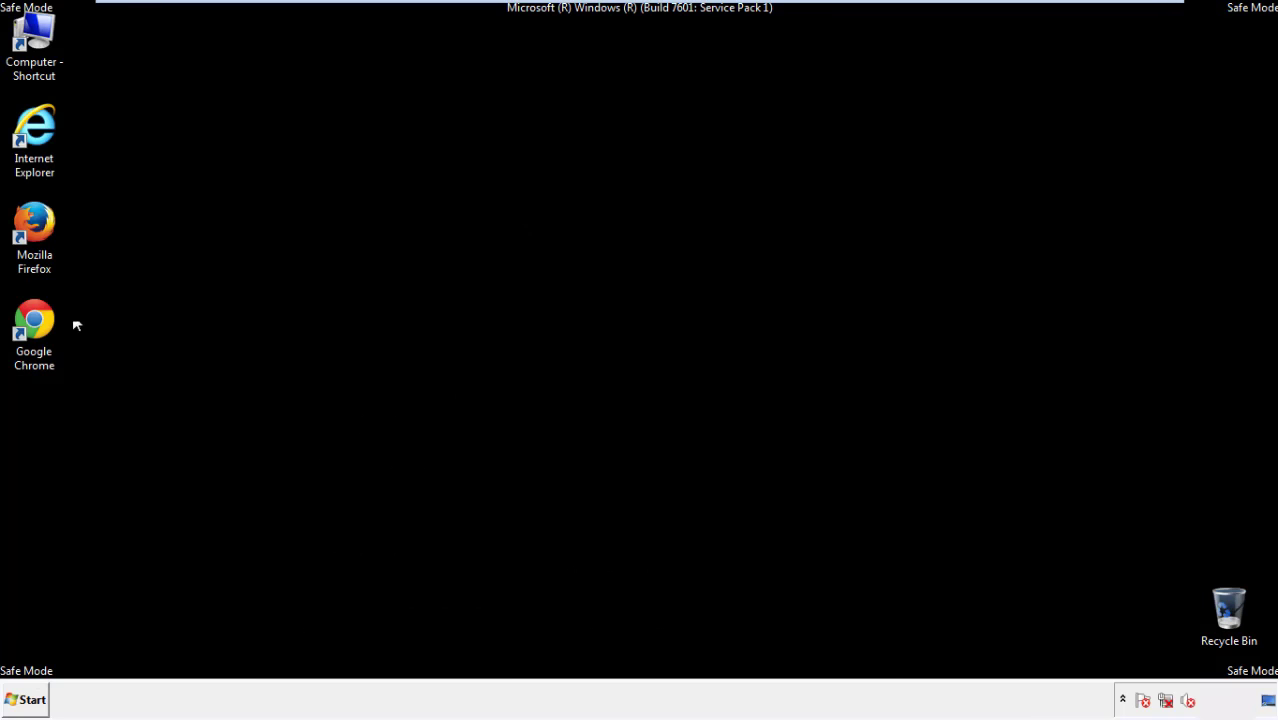
# Step: Launch Firefox, decline the default-browser prompt, and toggle the menu bar off and back on
pyautogui.doubleClick(46, 232)
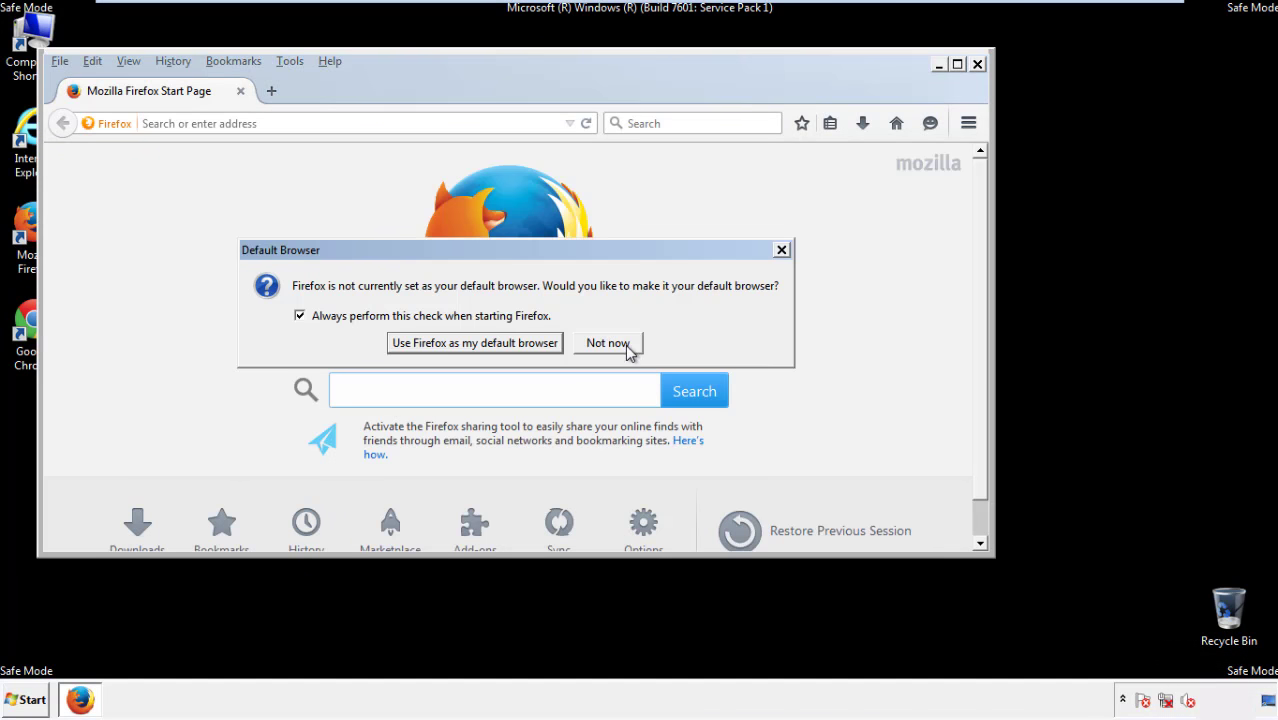
pyautogui.click(610, 343)
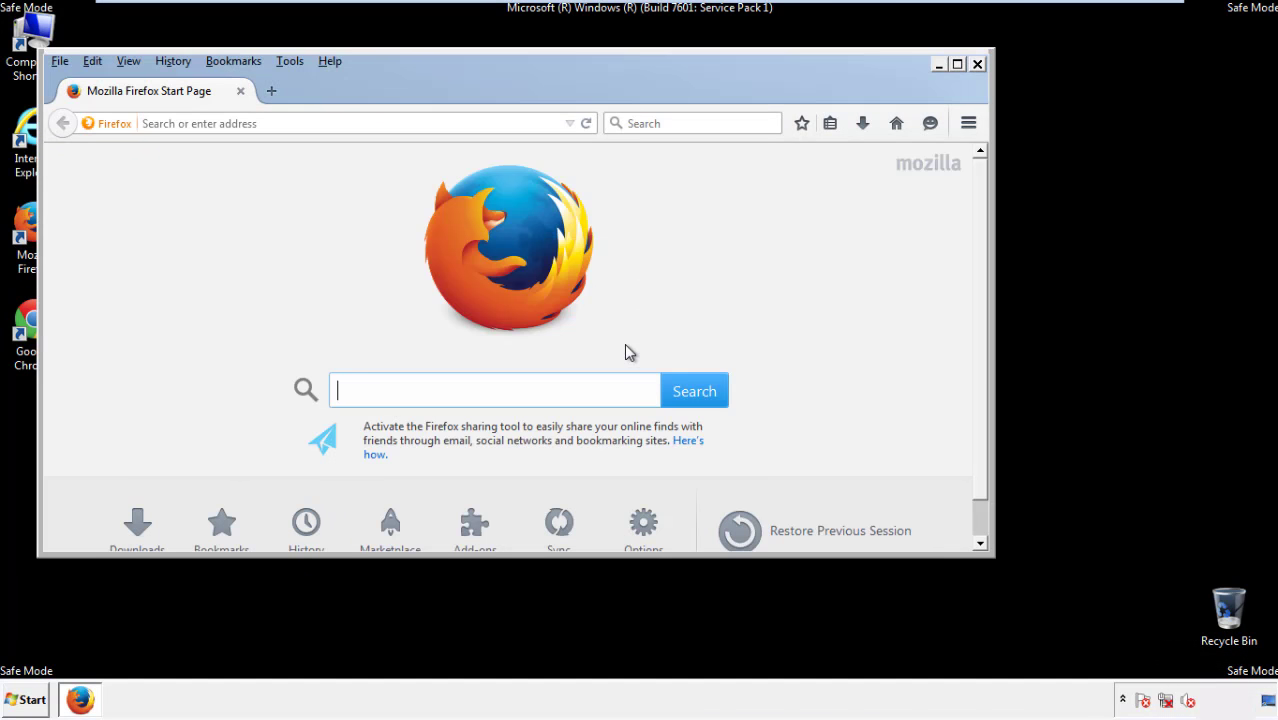
pyautogui.rightClick(393, 88)
pyautogui.click(430, 152)
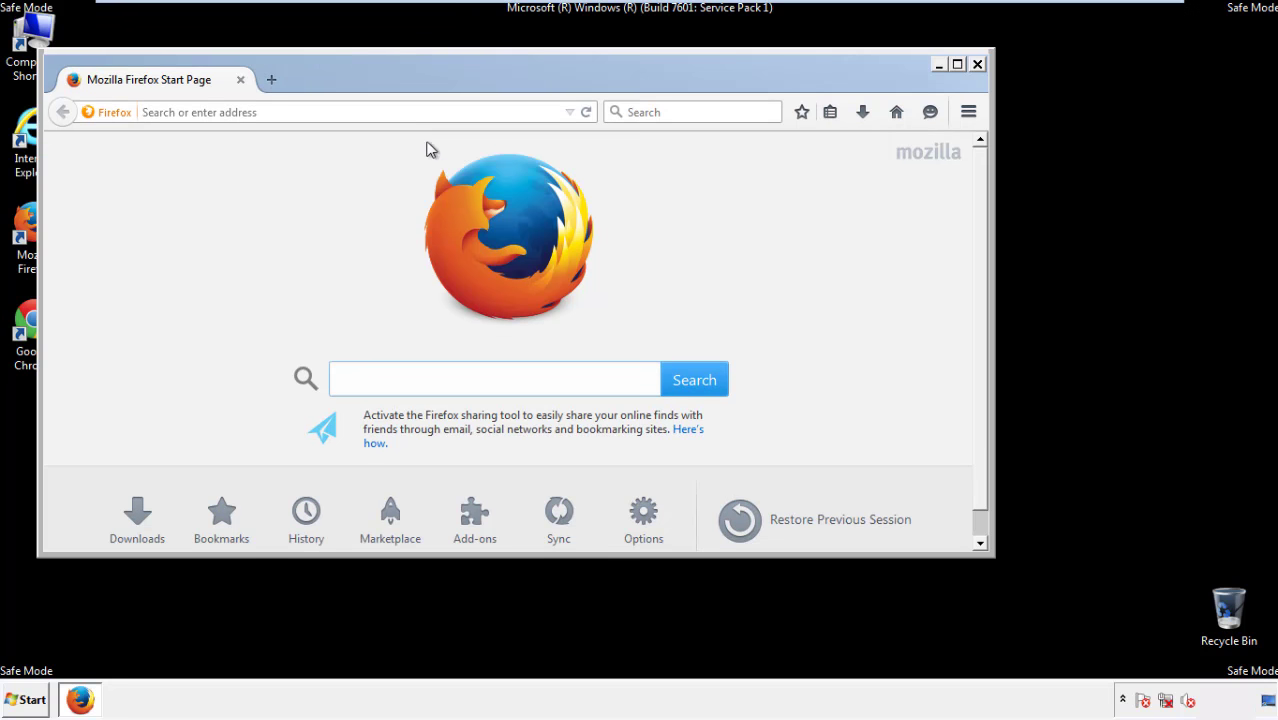
pyautogui.rightClick(401, 81)
pyautogui.click(418, 154)
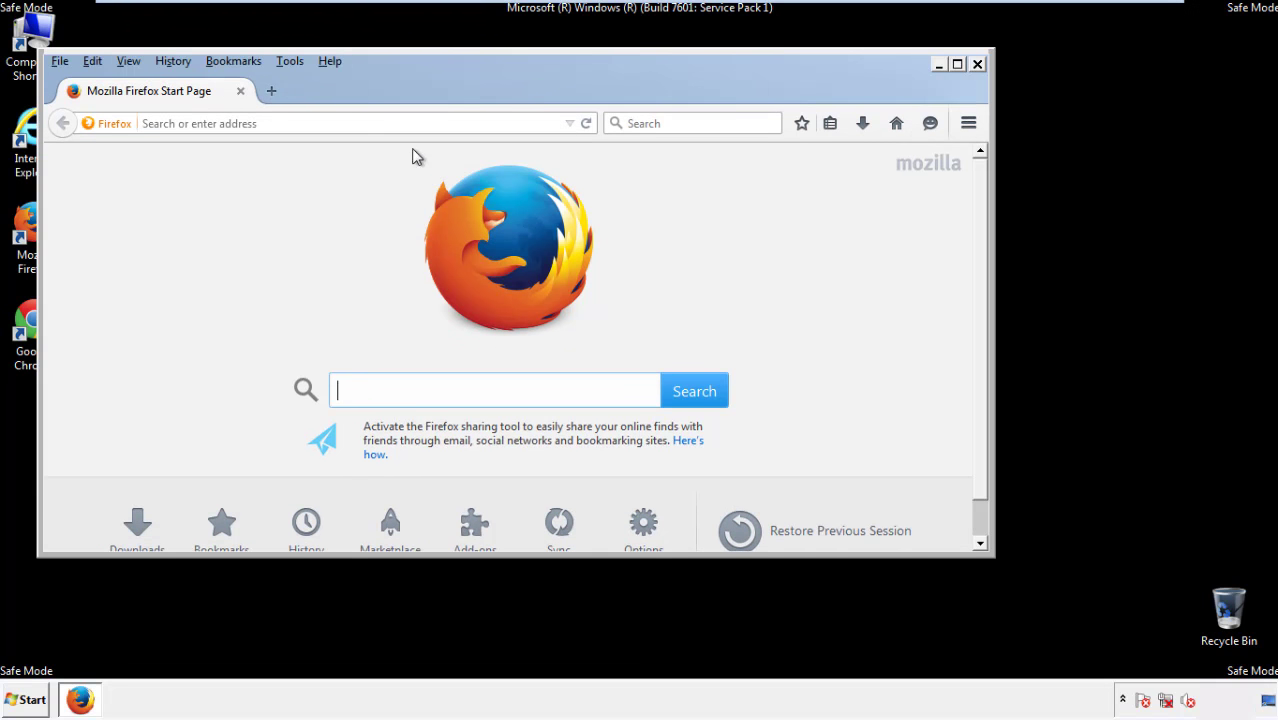
# Step: Clear Firefox history, cookies, cache, logins and site data for the Everything time range
pyautogui.click(174, 62)
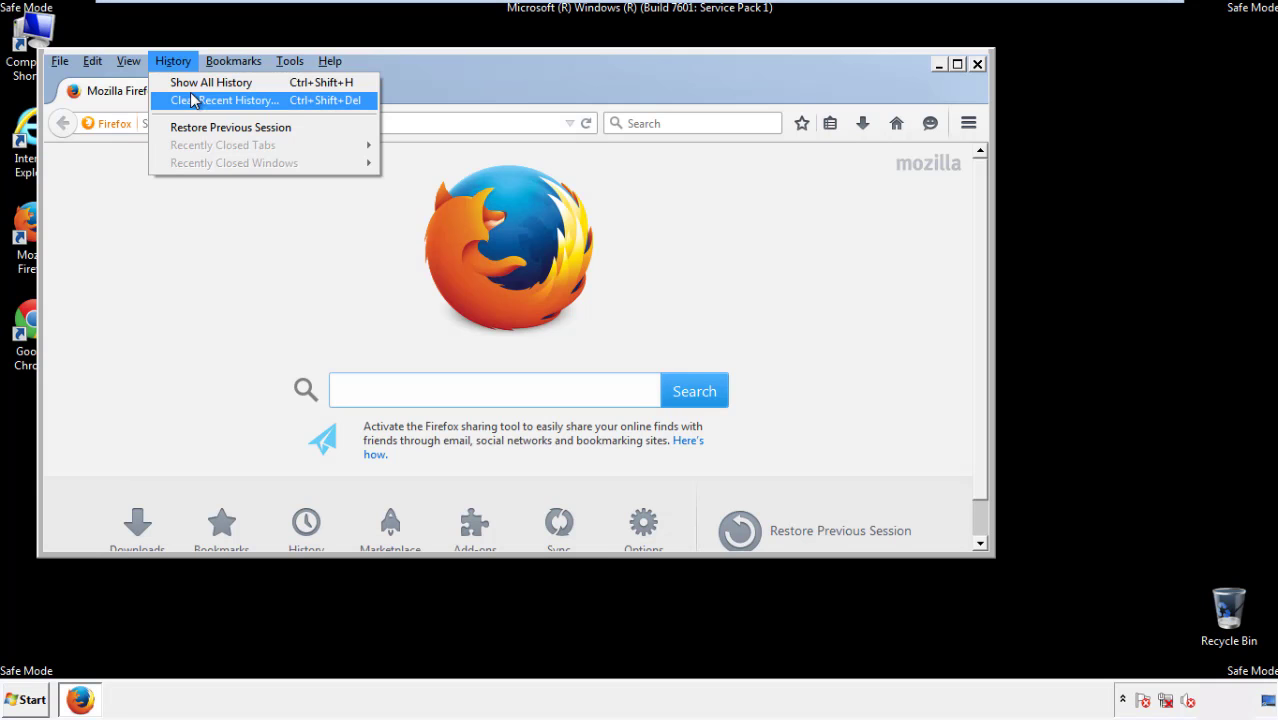
pyautogui.click(193, 100)
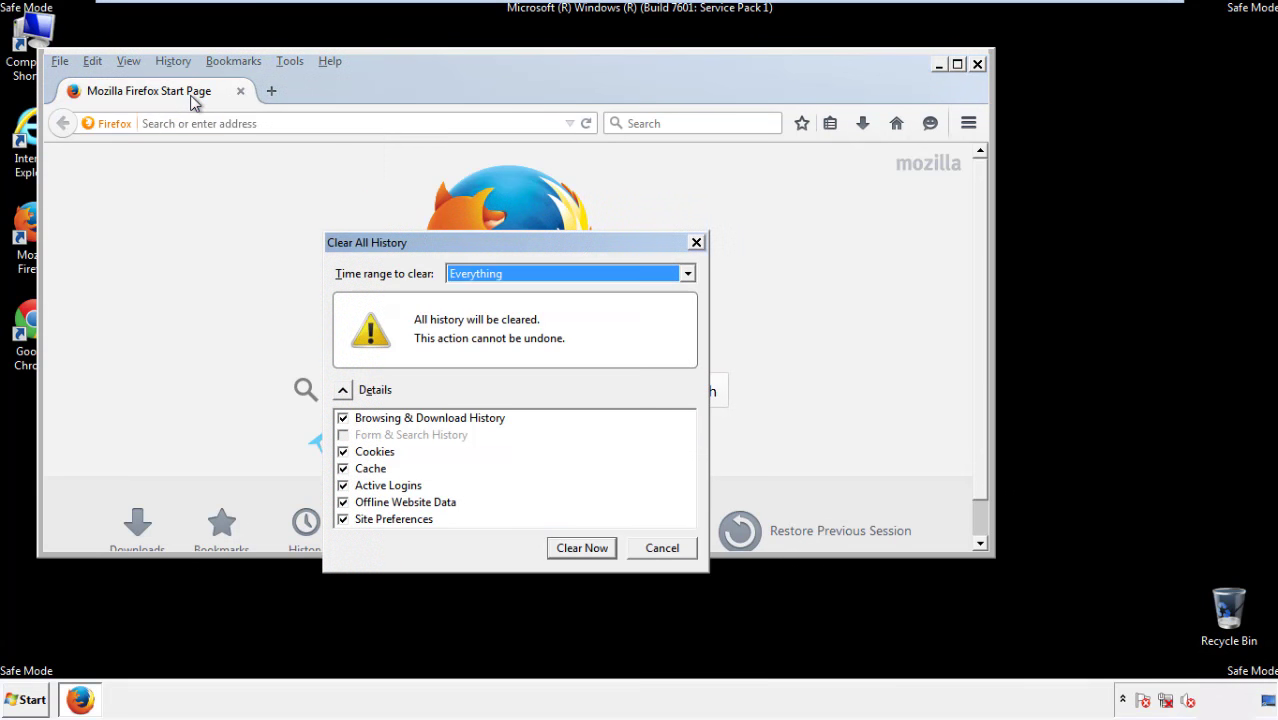
pyautogui.click(474, 274)
pyautogui.click(479, 376)
pyautogui.click(343, 502)
pyautogui.click(343, 502)
pyautogui.click(343, 519)
pyautogui.click(343, 519)
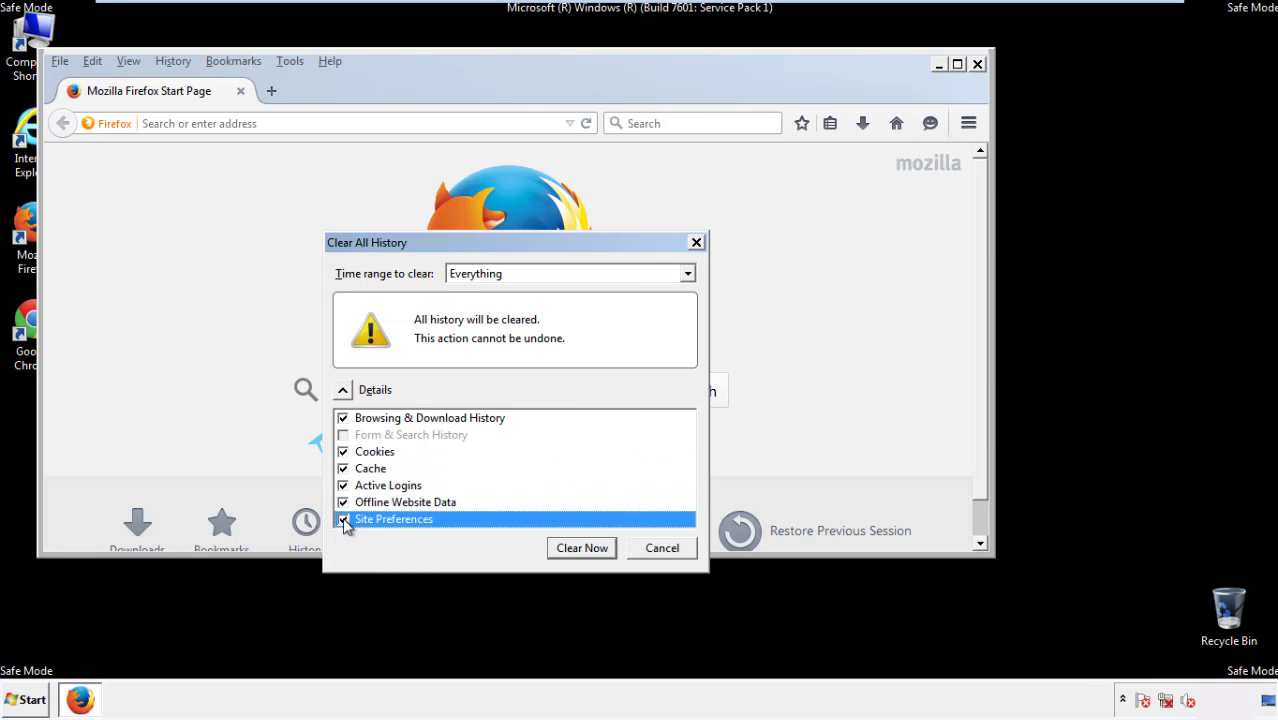
pyautogui.click(580, 549)
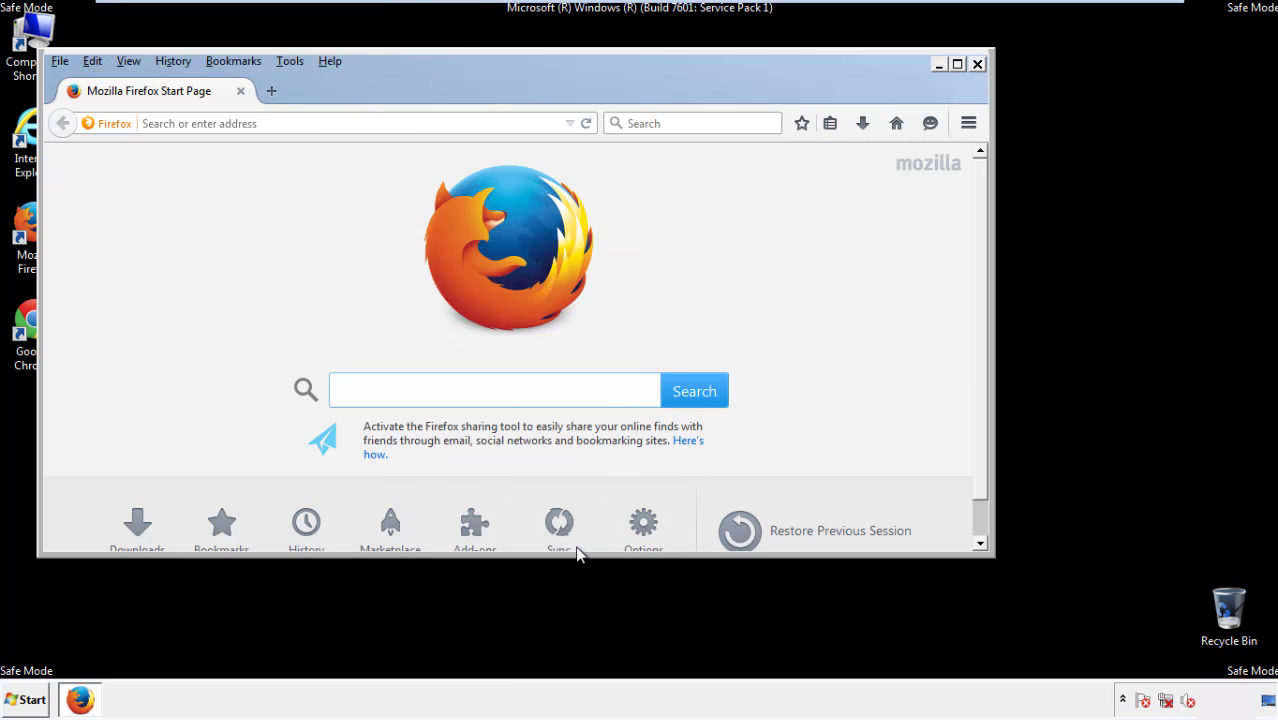
# Step: Refresh Firefox to defaults from Troubleshooting Information, decline the default-browser prompt, and close it
pyautogui.click(330, 62)
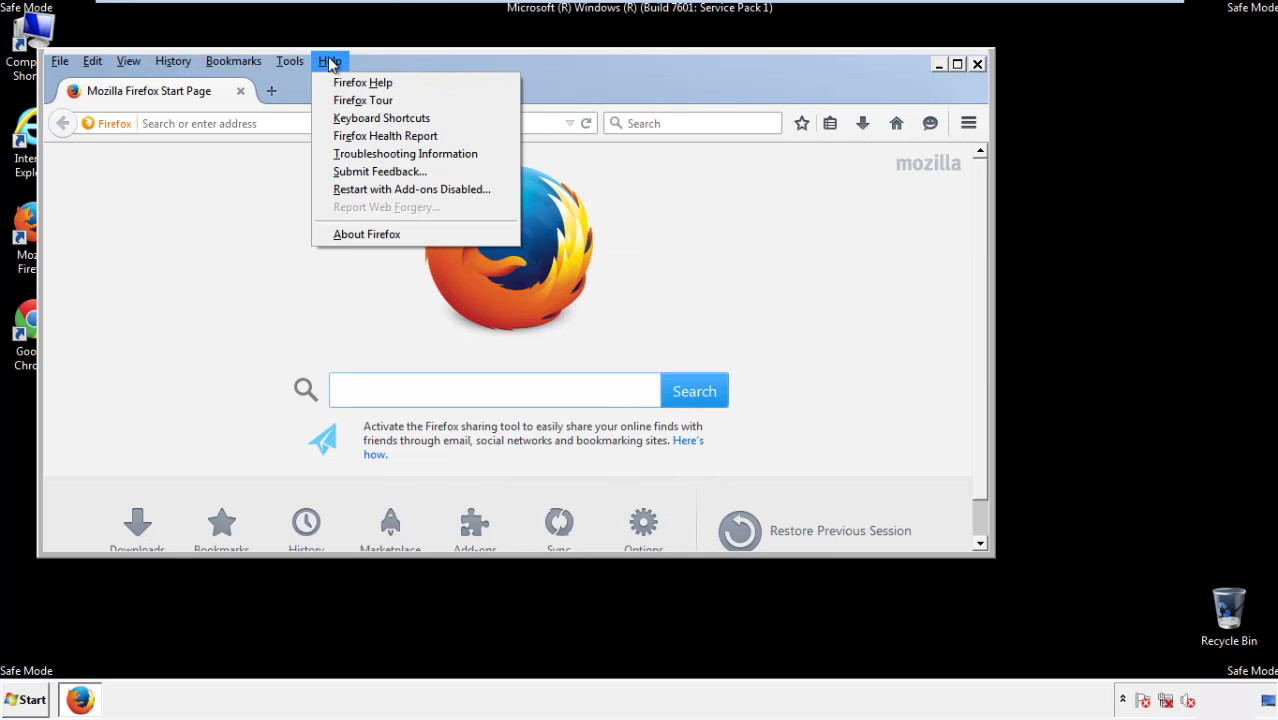
pyautogui.click(370, 154)
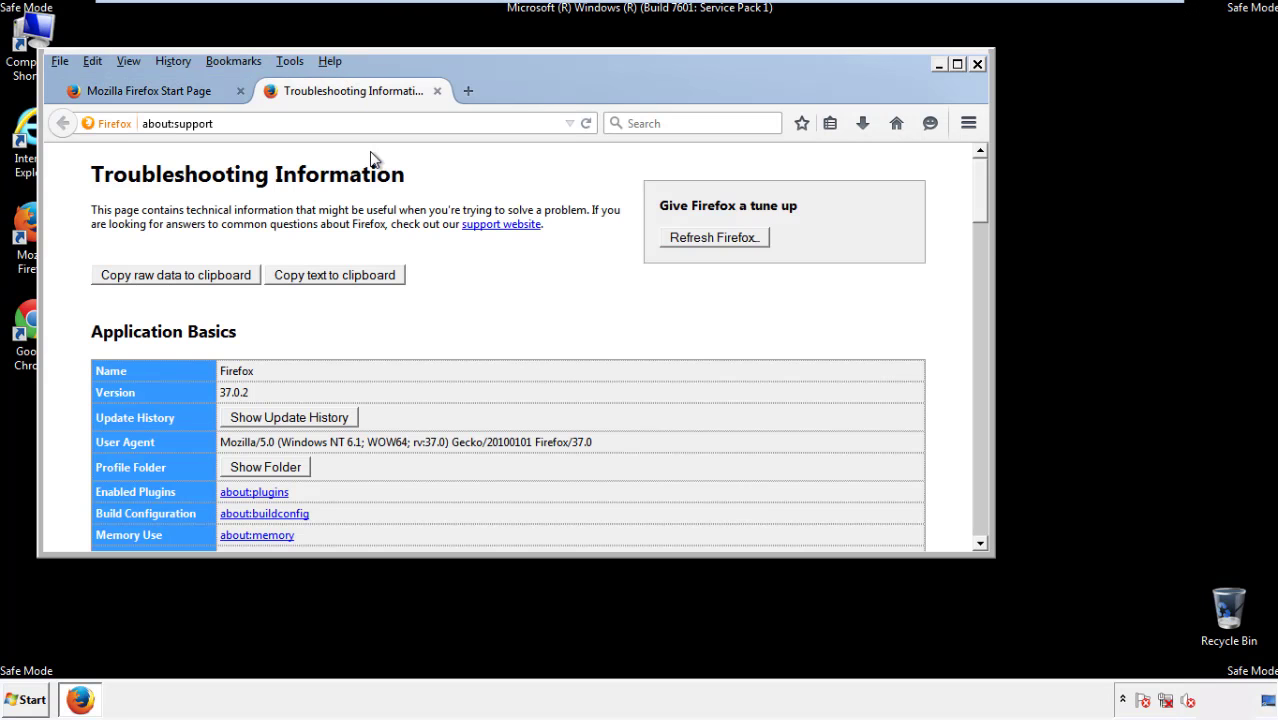
pyautogui.click(741, 243)
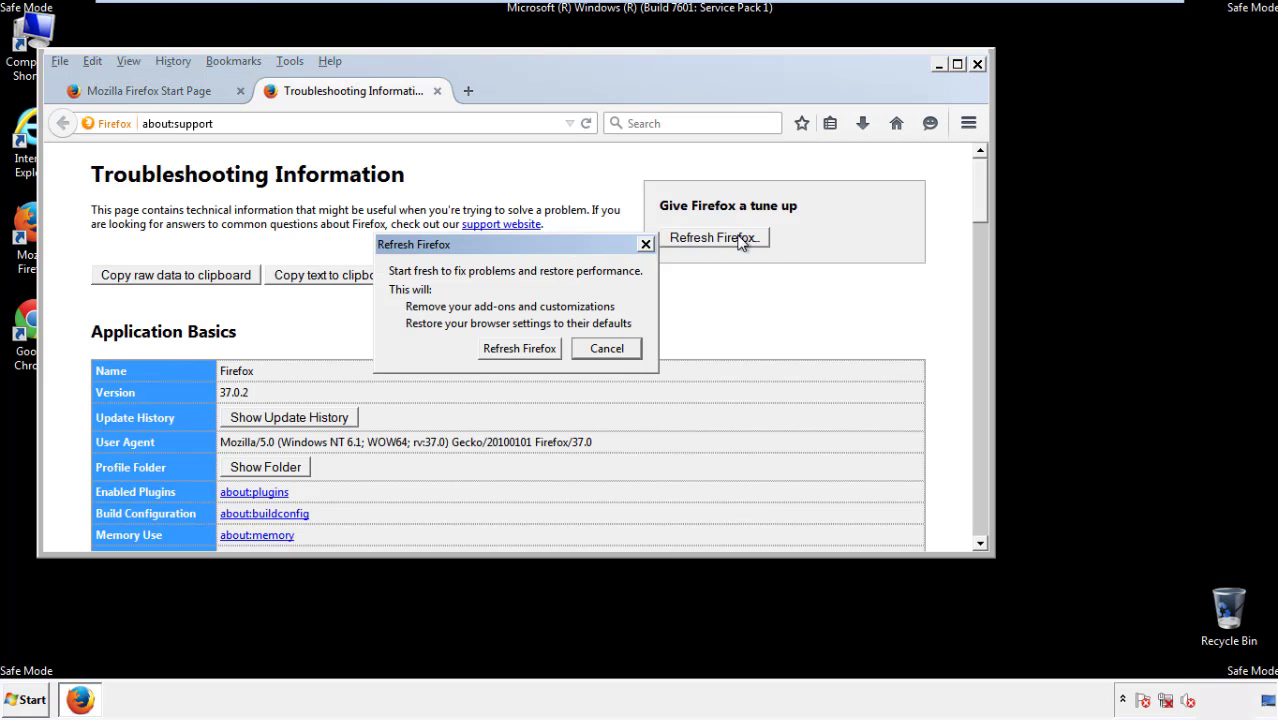
pyautogui.click(519, 348)
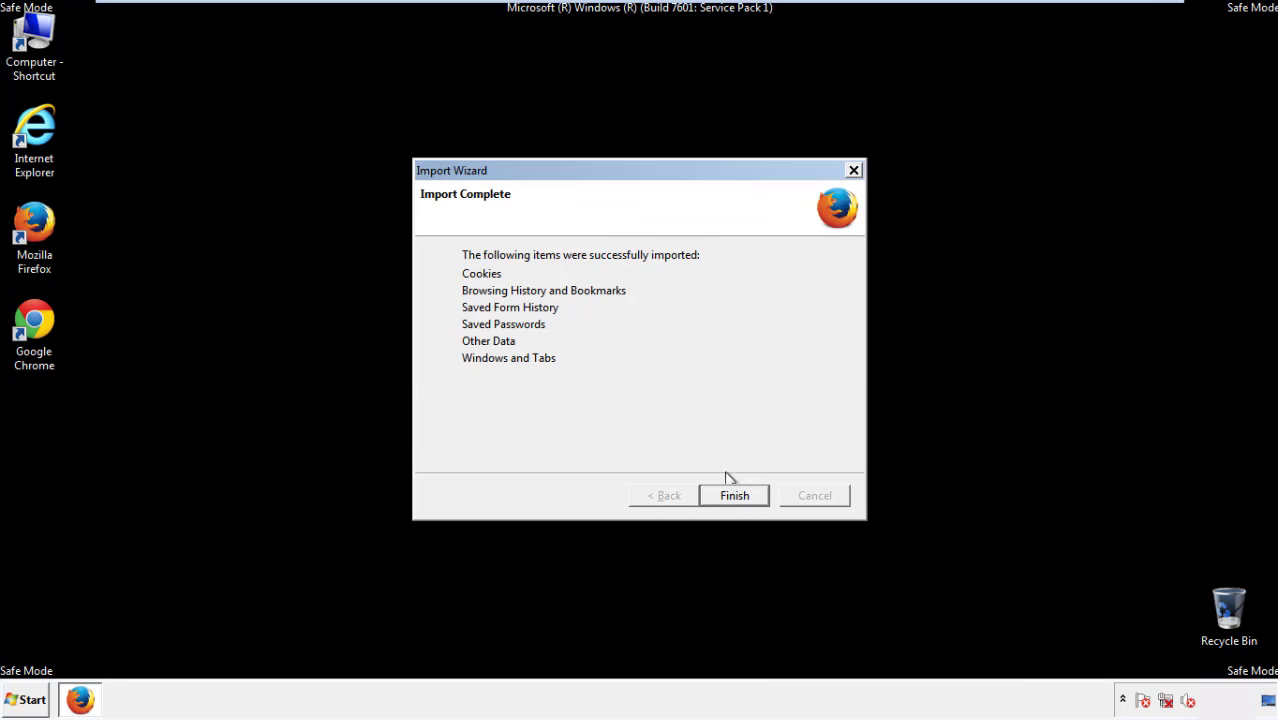
pyautogui.click(734, 496)
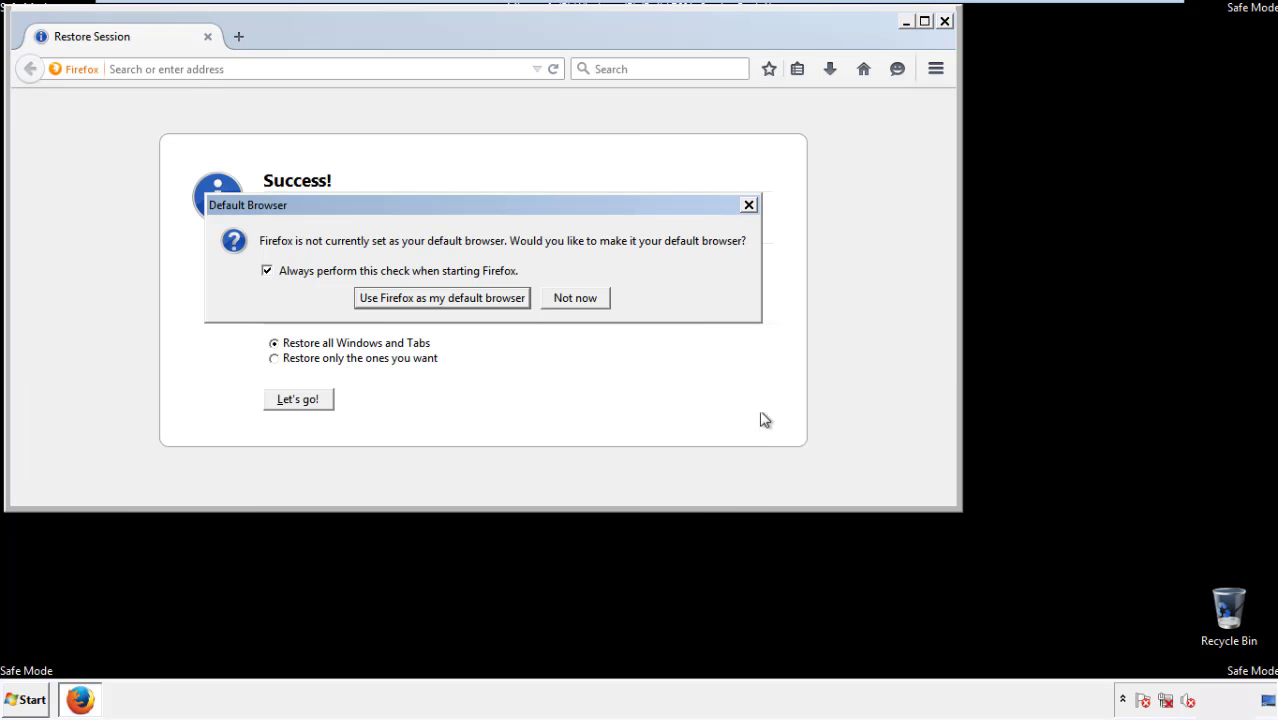
pyautogui.click(575, 301)
pyautogui.click(944, 20)
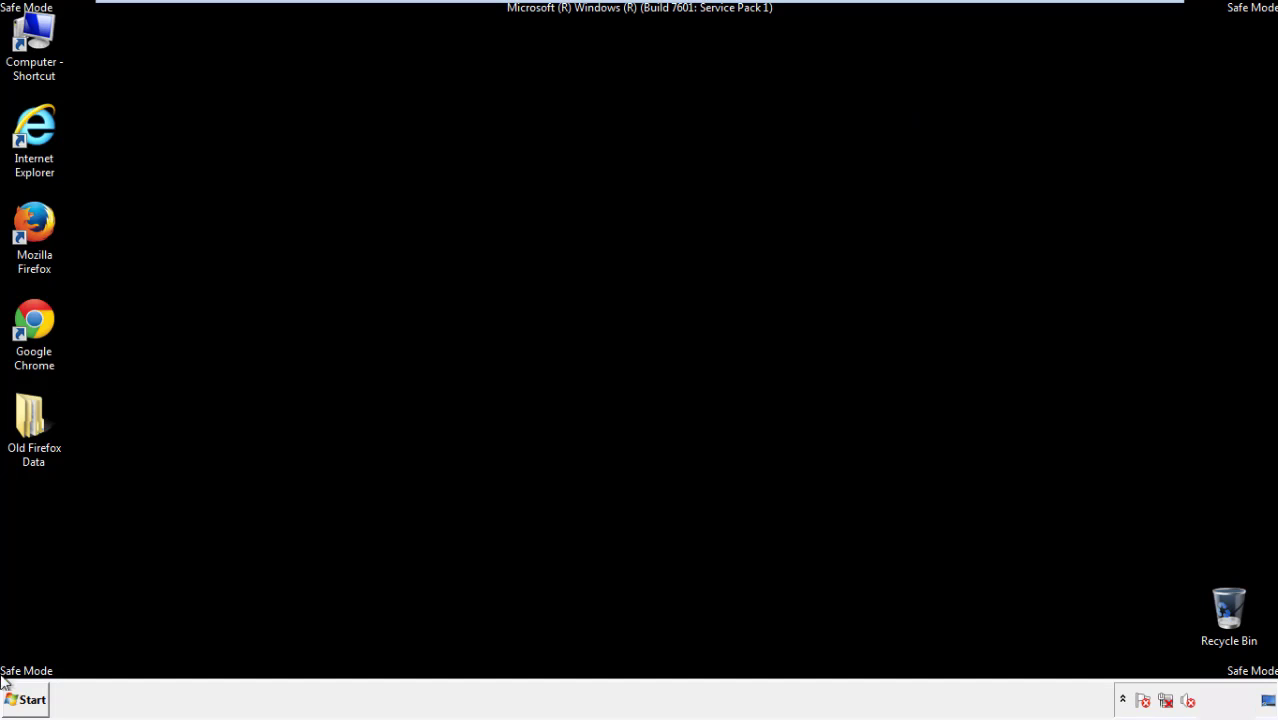
pyautogui.click(30, 318)
# Step: Launch Google Chrome and choose Don't ask again on its default-browser infobar
pyautogui.doubleClick(30, 318)
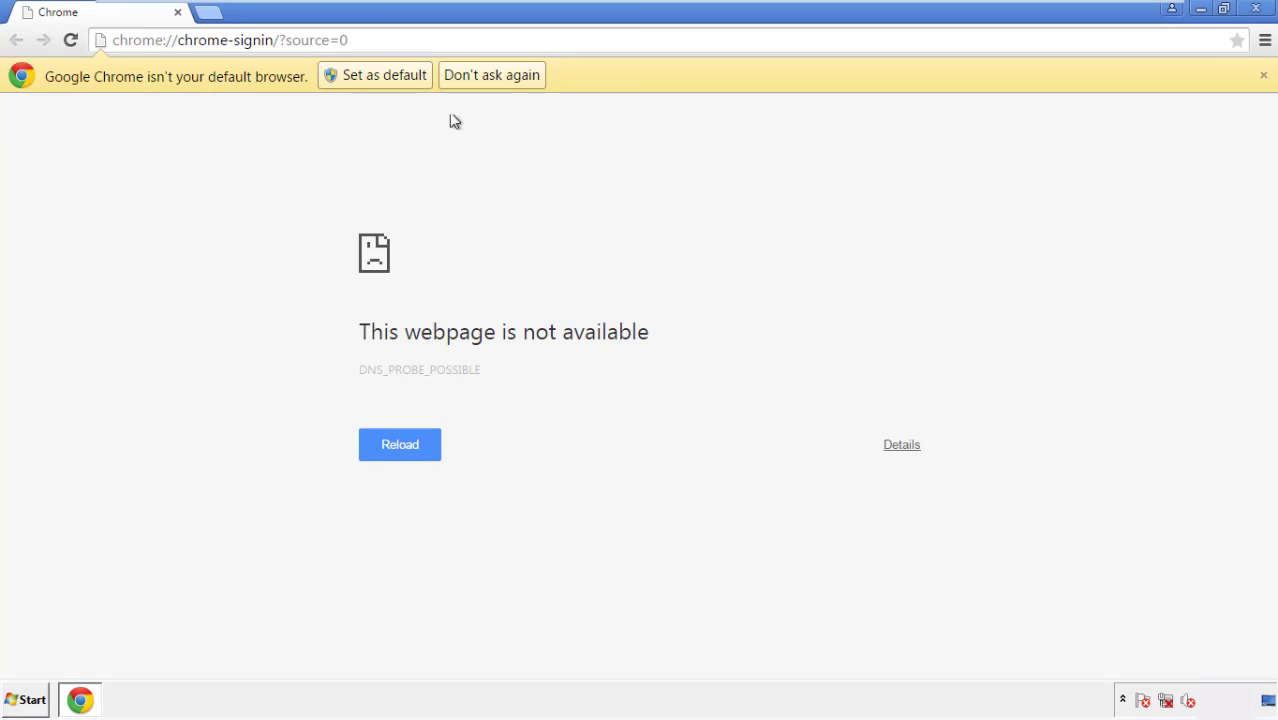
pyautogui.click(513, 76)
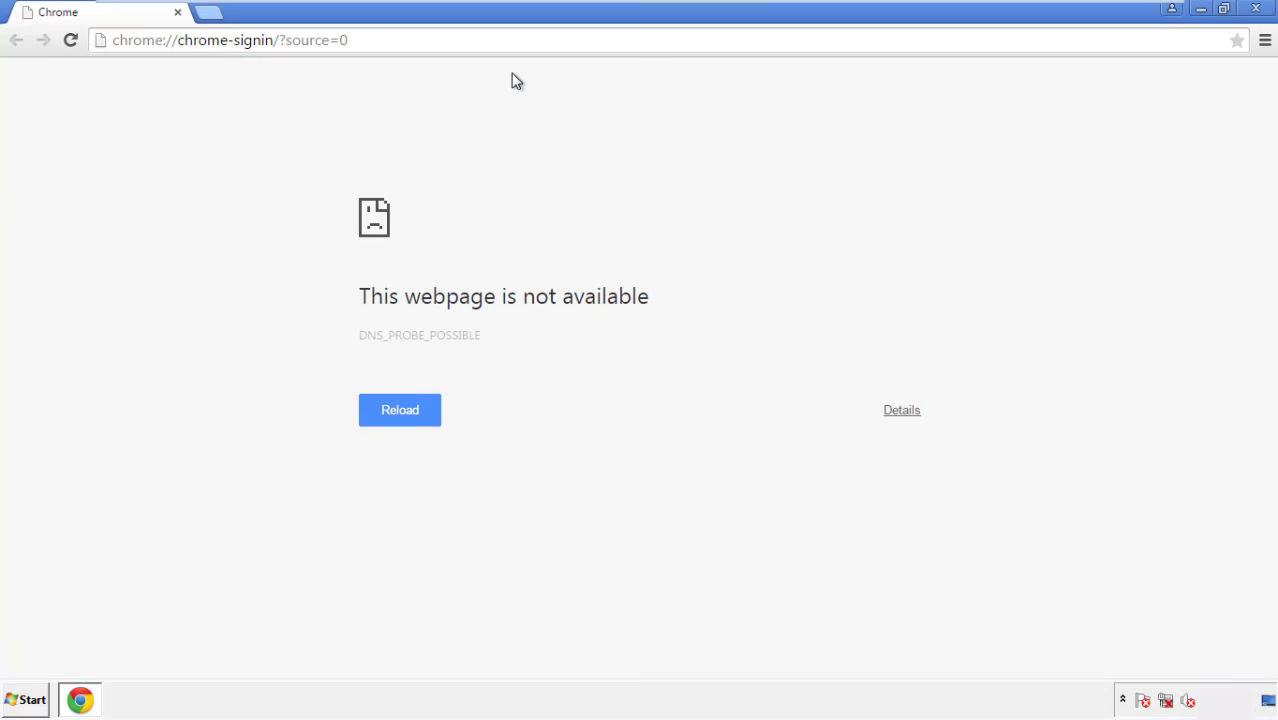
pyautogui.click(1265, 41)
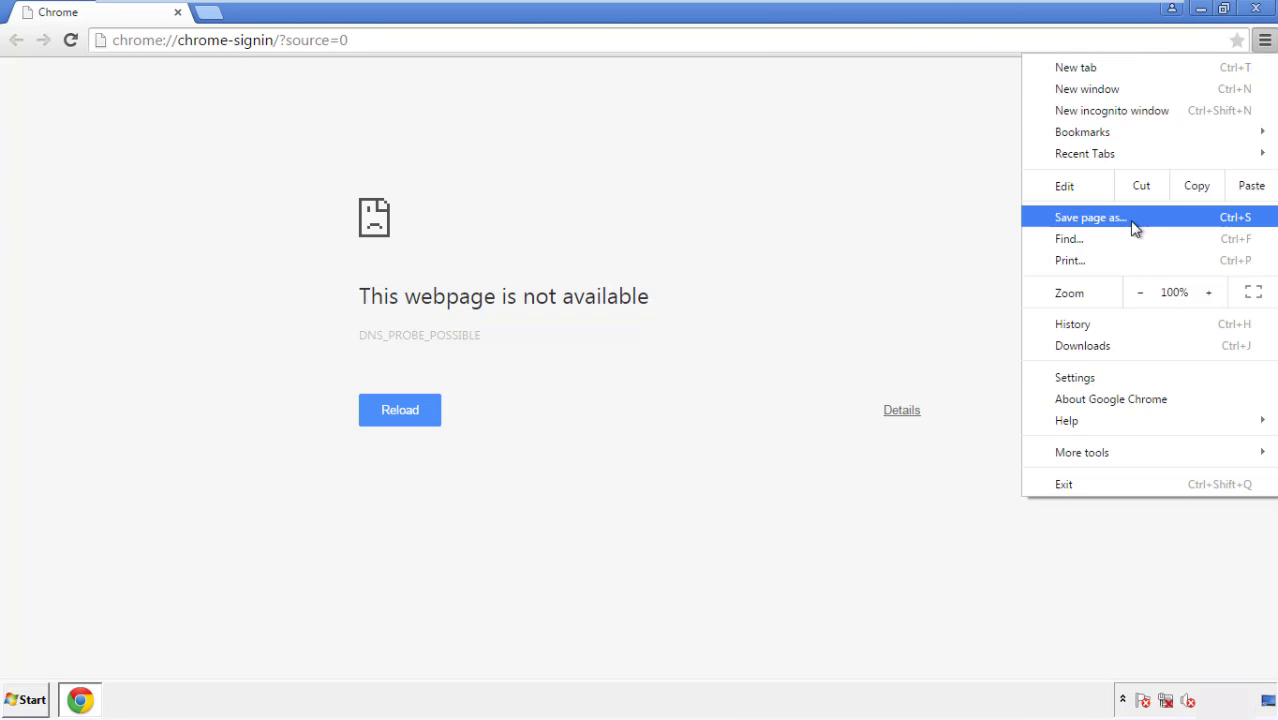
# Step: Clear Chrome's browsing data from the beginning of time, including autofill form data
pyautogui.click(1080, 378)
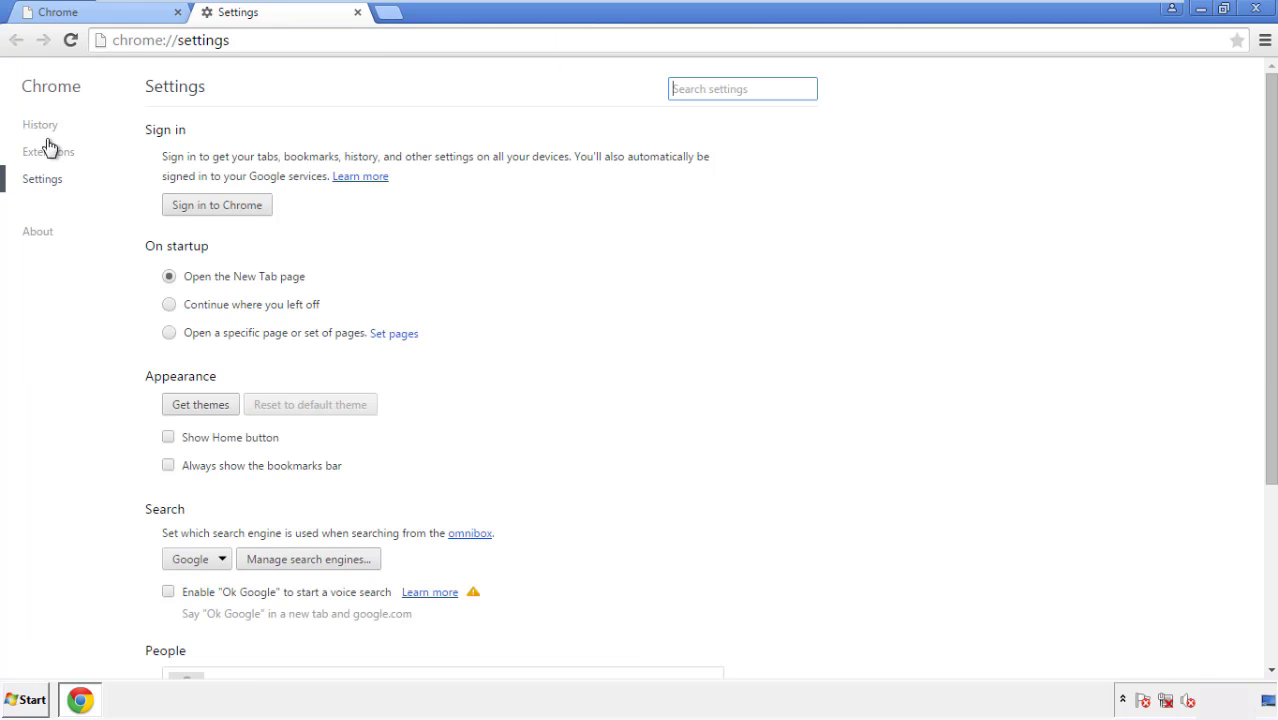
pyautogui.click(46, 128)
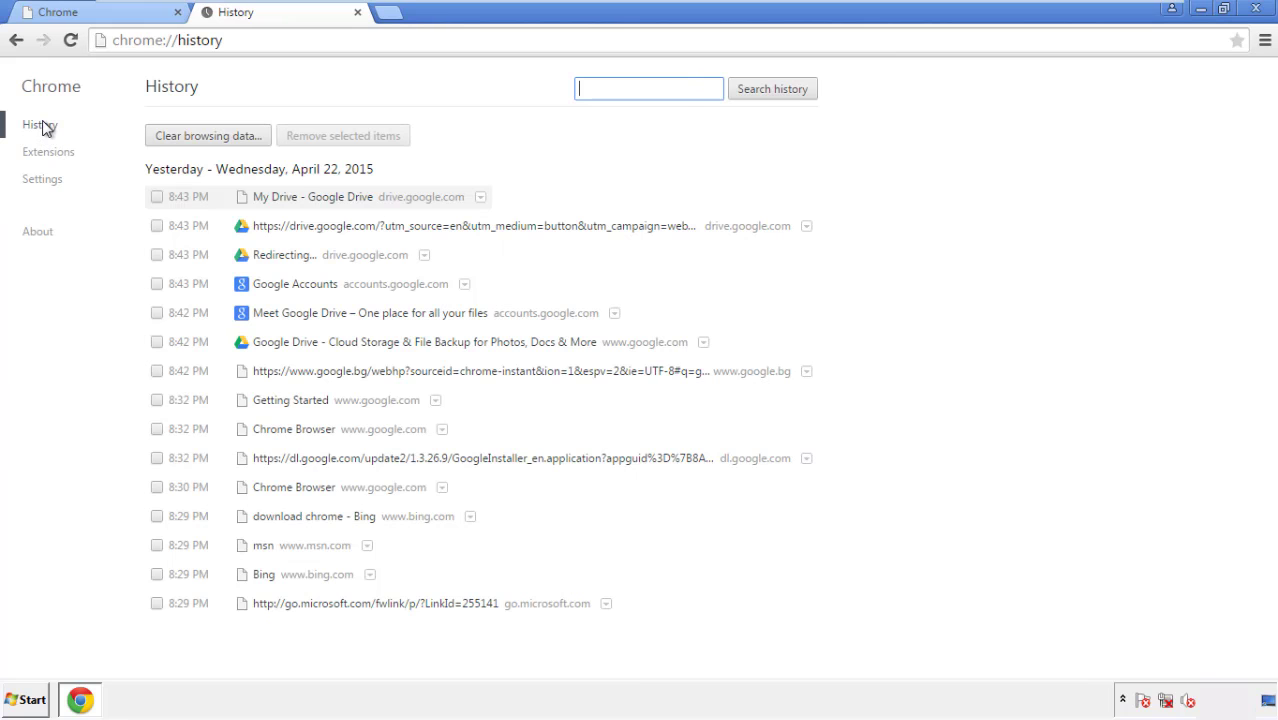
pyautogui.click(191, 139)
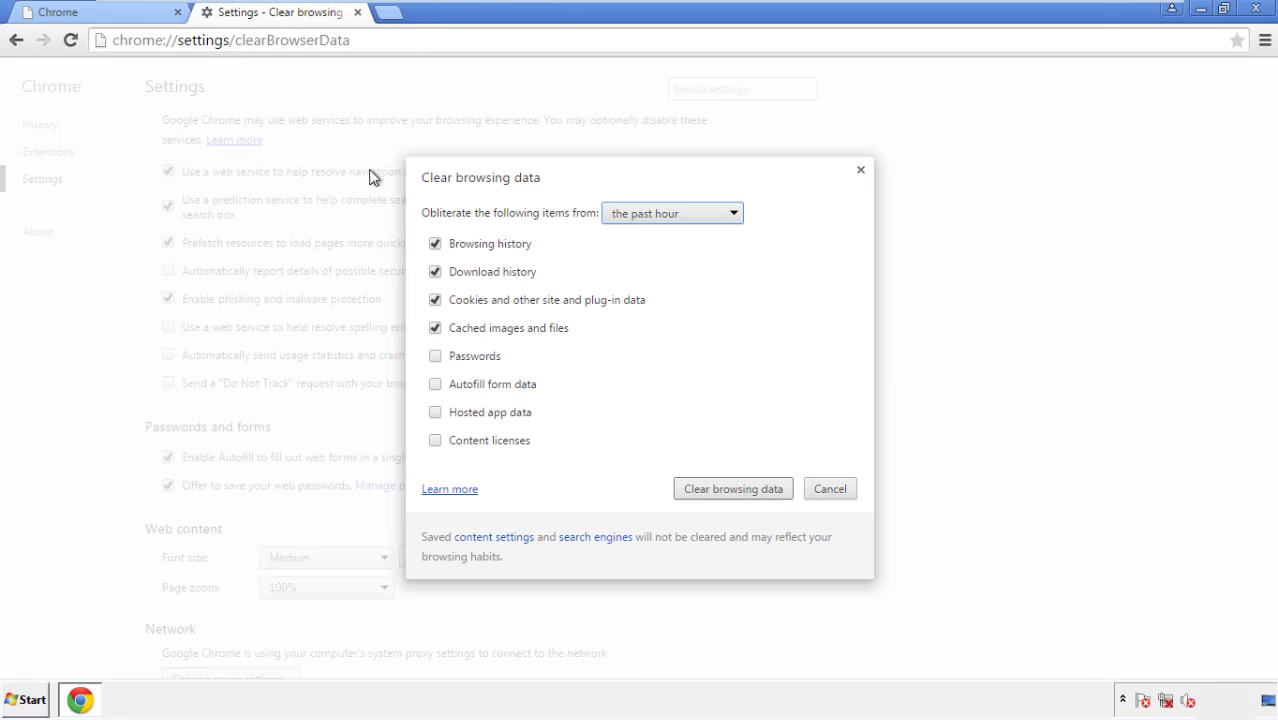
pyautogui.click(643, 214)
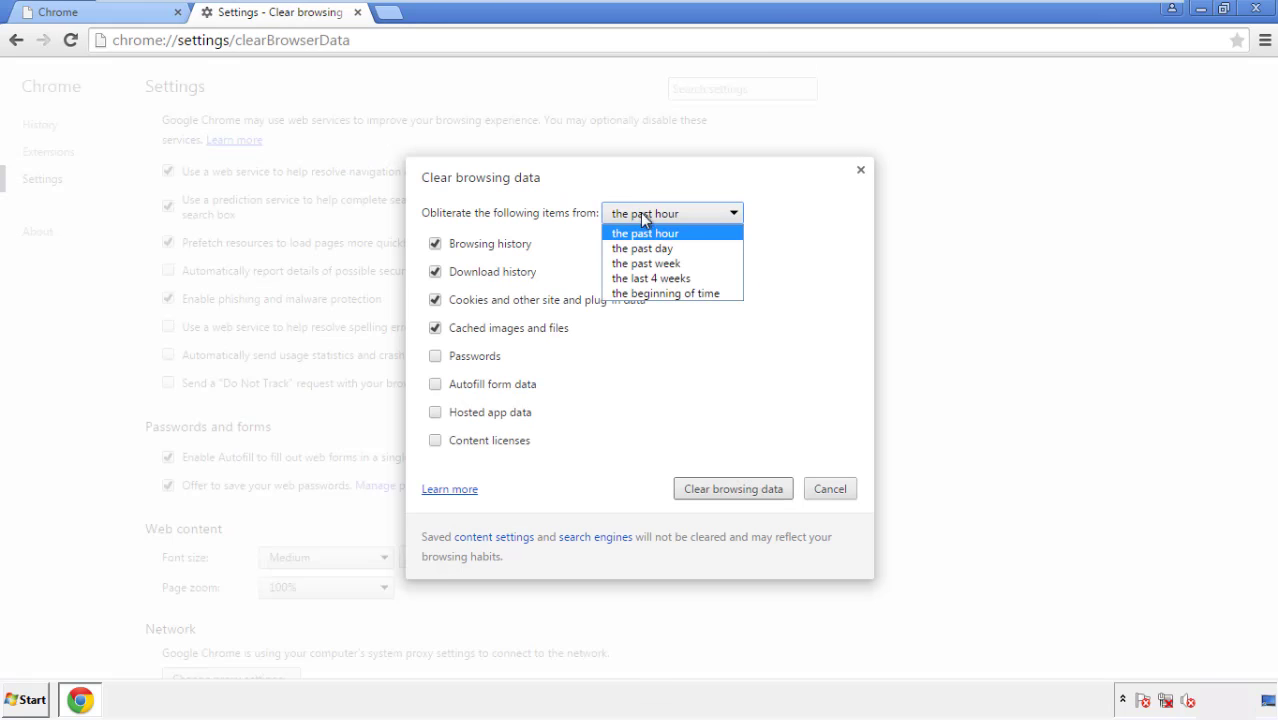
pyautogui.click(640, 294)
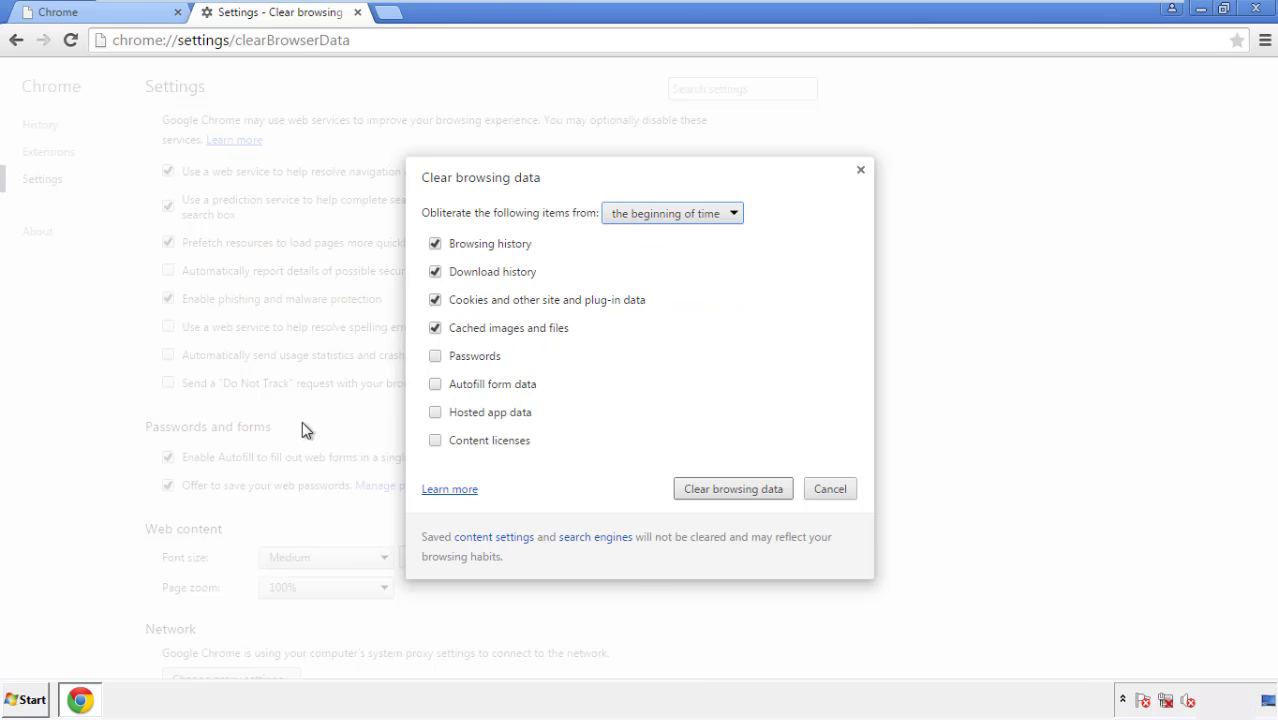
pyautogui.click(436, 385)
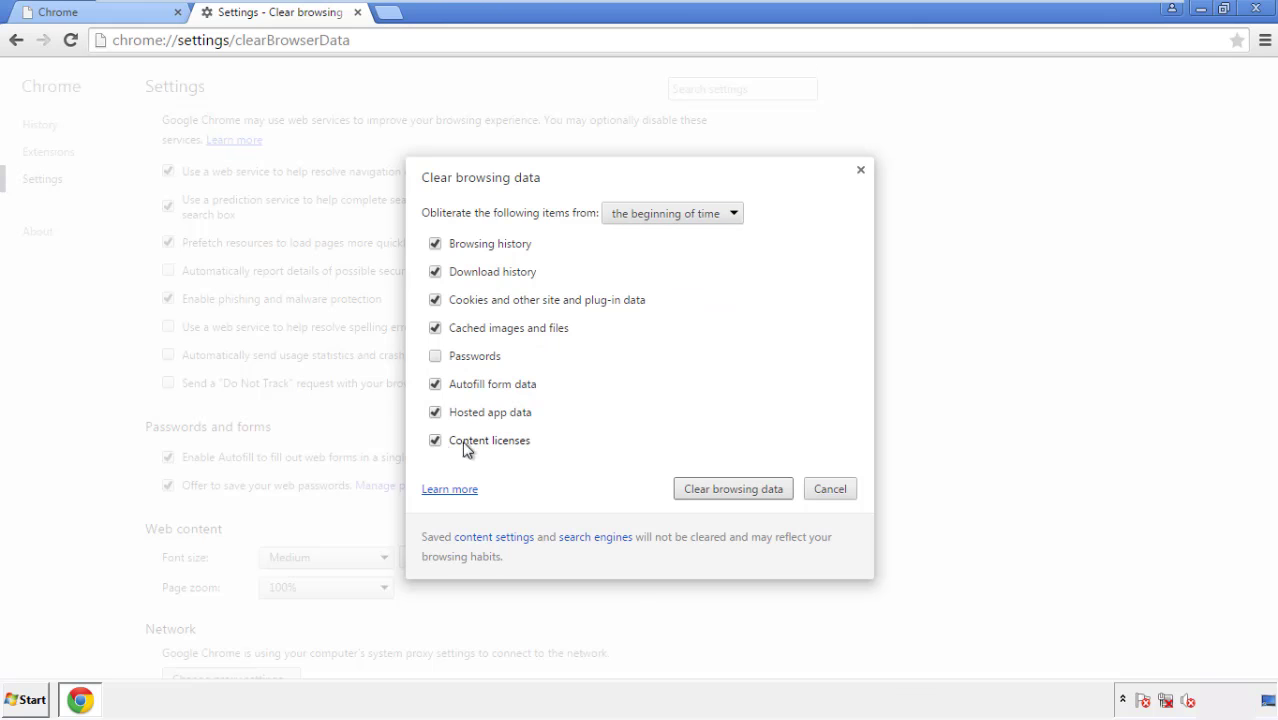
pyautogui.click(716, 490)
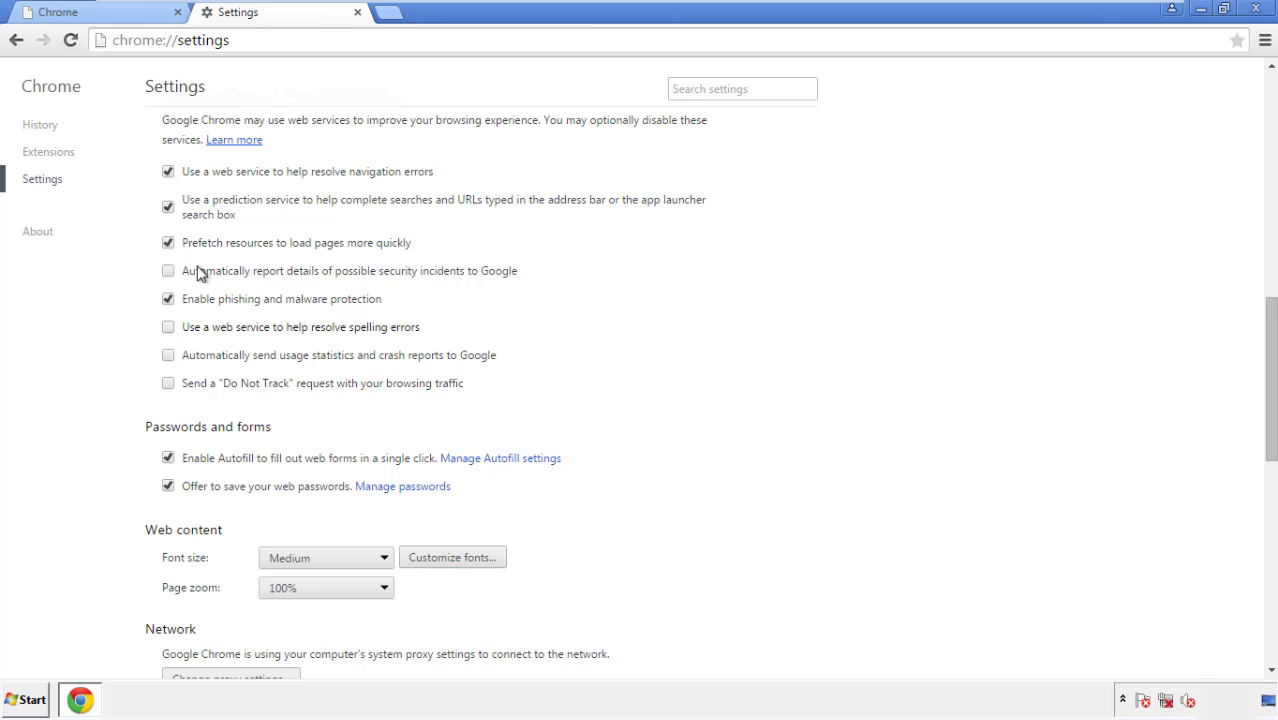
# Step: Reset Chrome's settings from the bottom of the Settings page, then close Chrome
pyautogui.moveTo(1271, 318); pyautogui.dragTo(1266, 537)
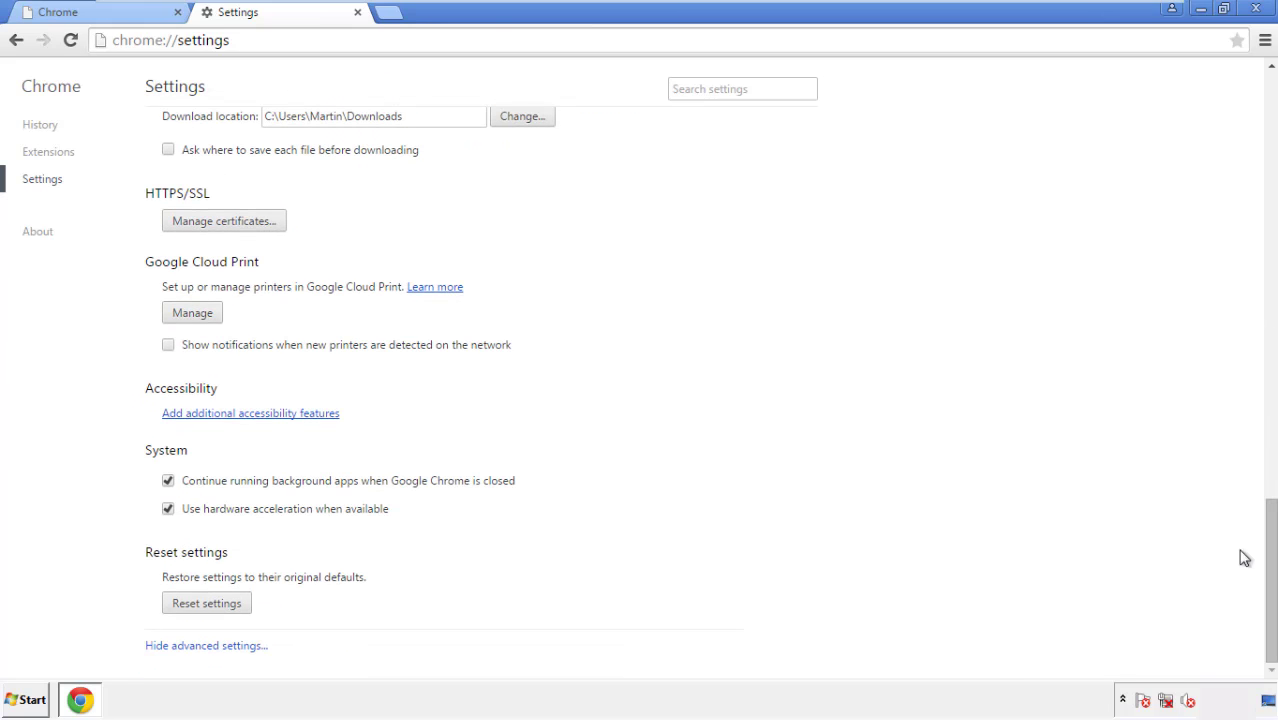
pyautogui.click(240, 608)
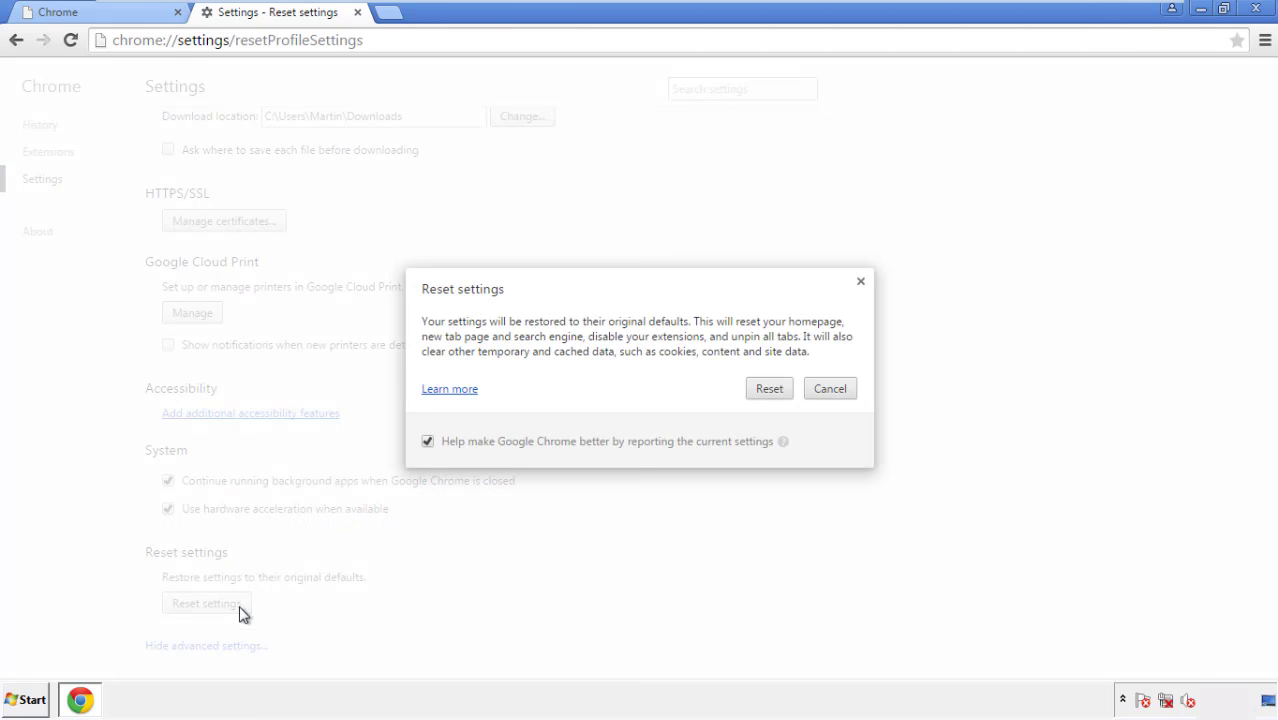
pyautogui.click(770, 389)
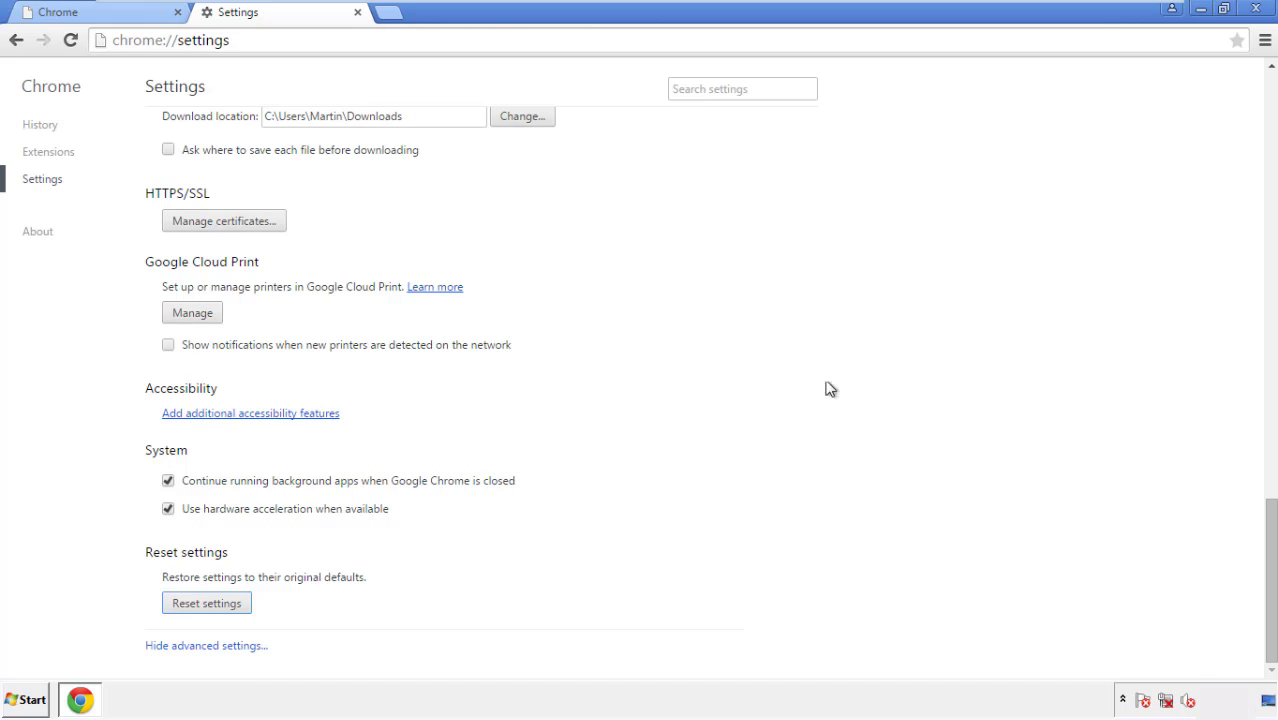
pyautogui.click(1254, 8)
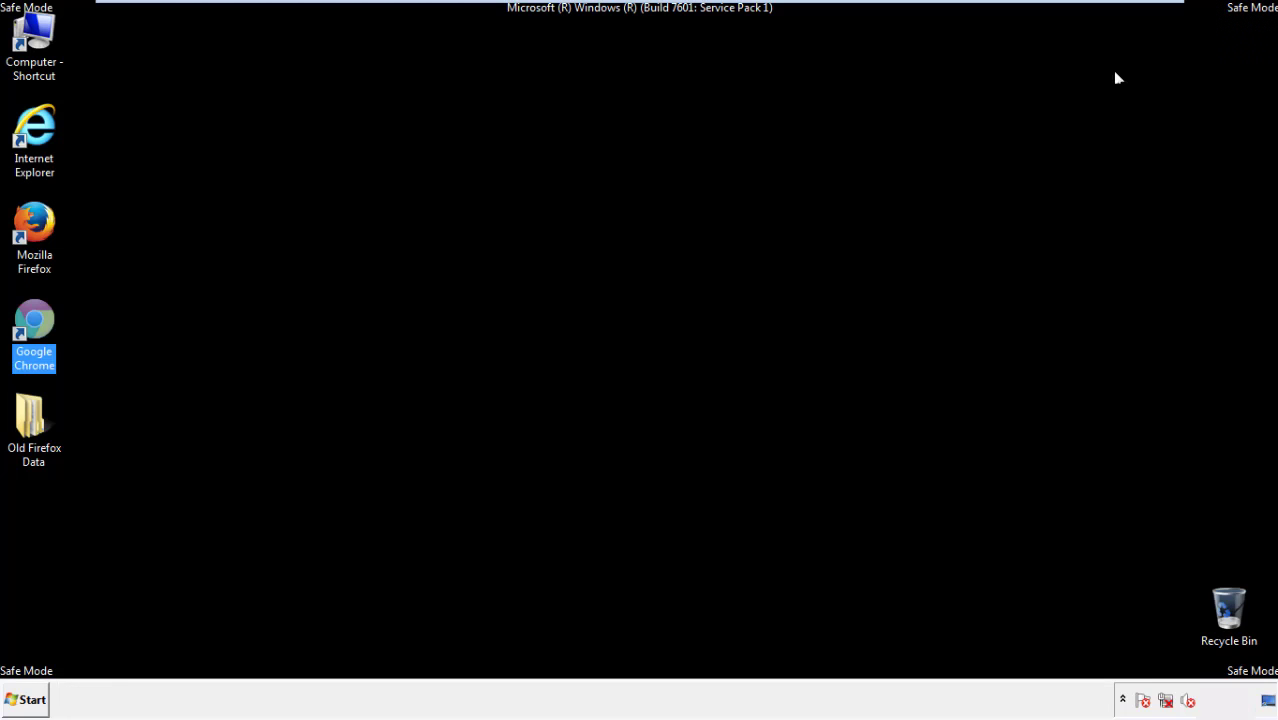
# Step: Launch Firefox, remove Search Mine in the Add-ons manager, and close Firefox
pyautogui.click(688, 316)
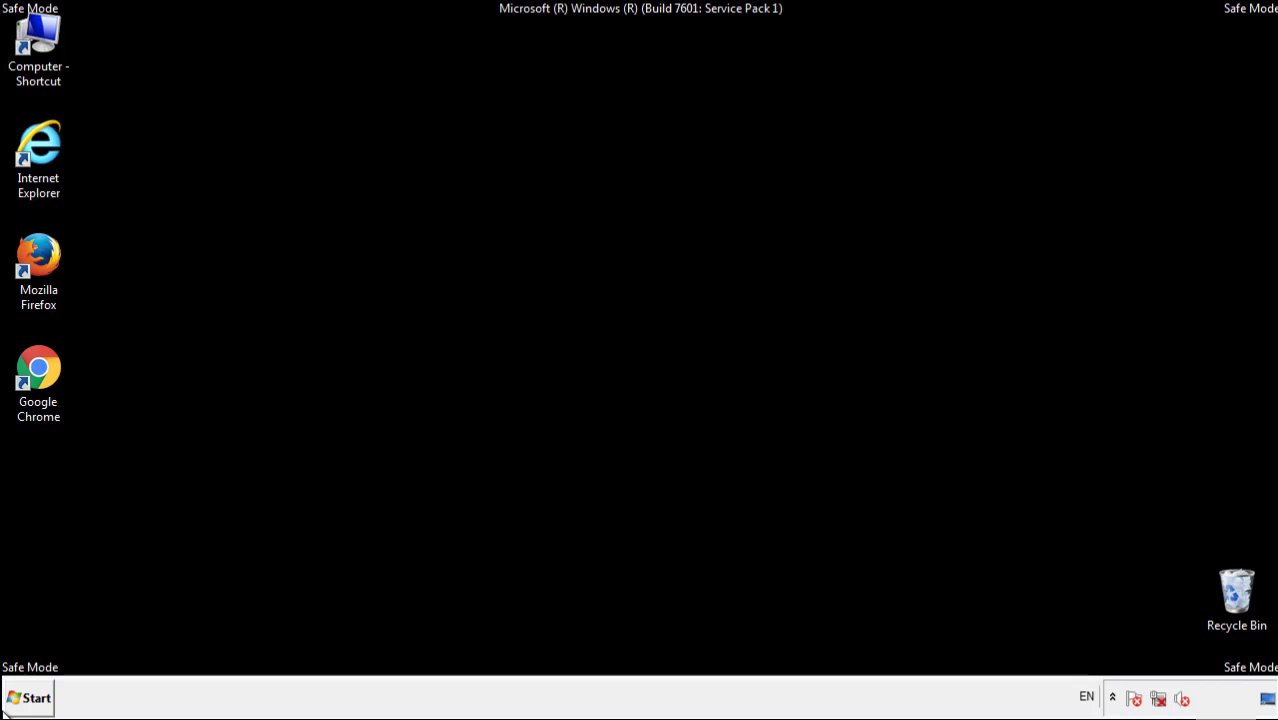
pyautogui.doubleClick(49, 248)
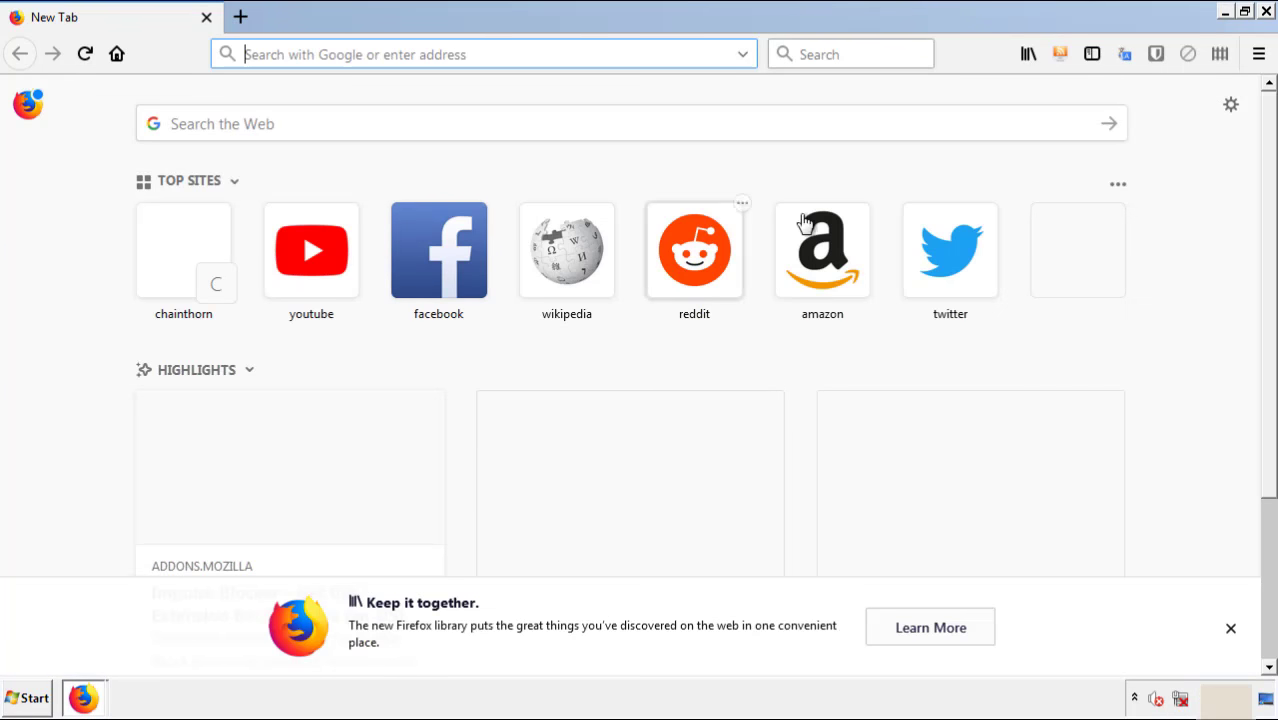
pyautogui.click(1258, 54)
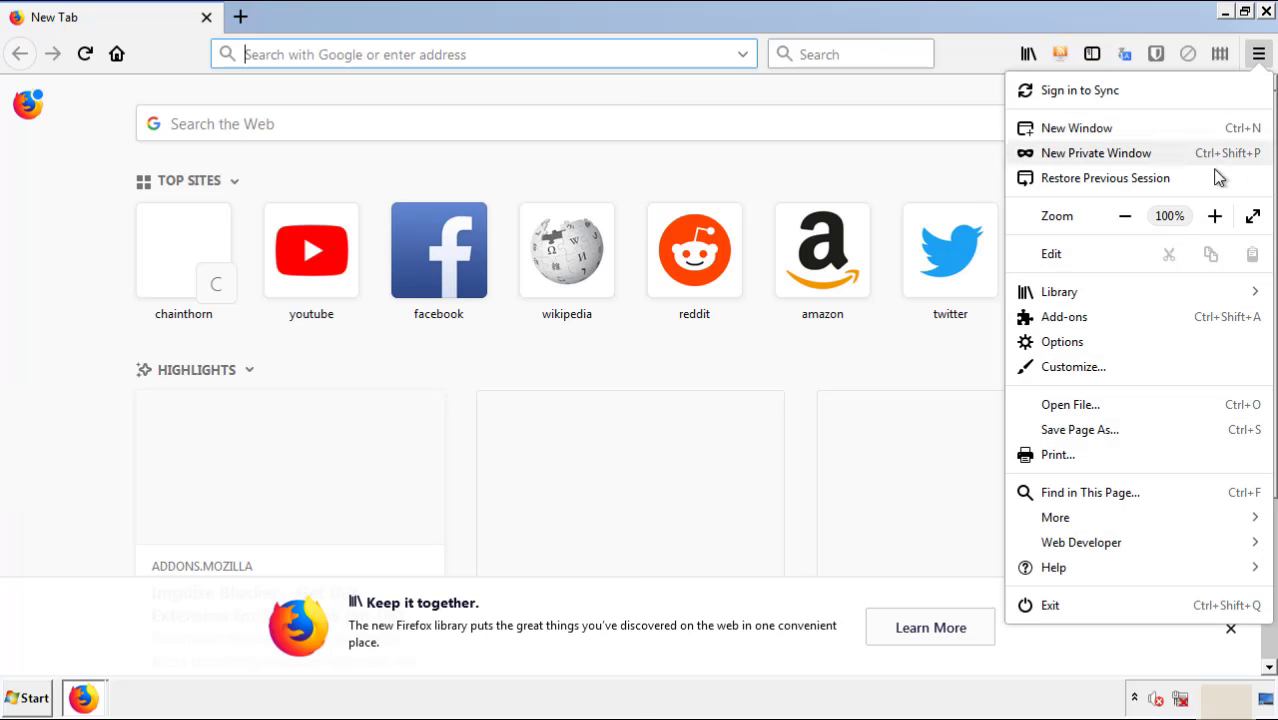
pyautogui.click(1178, 324)
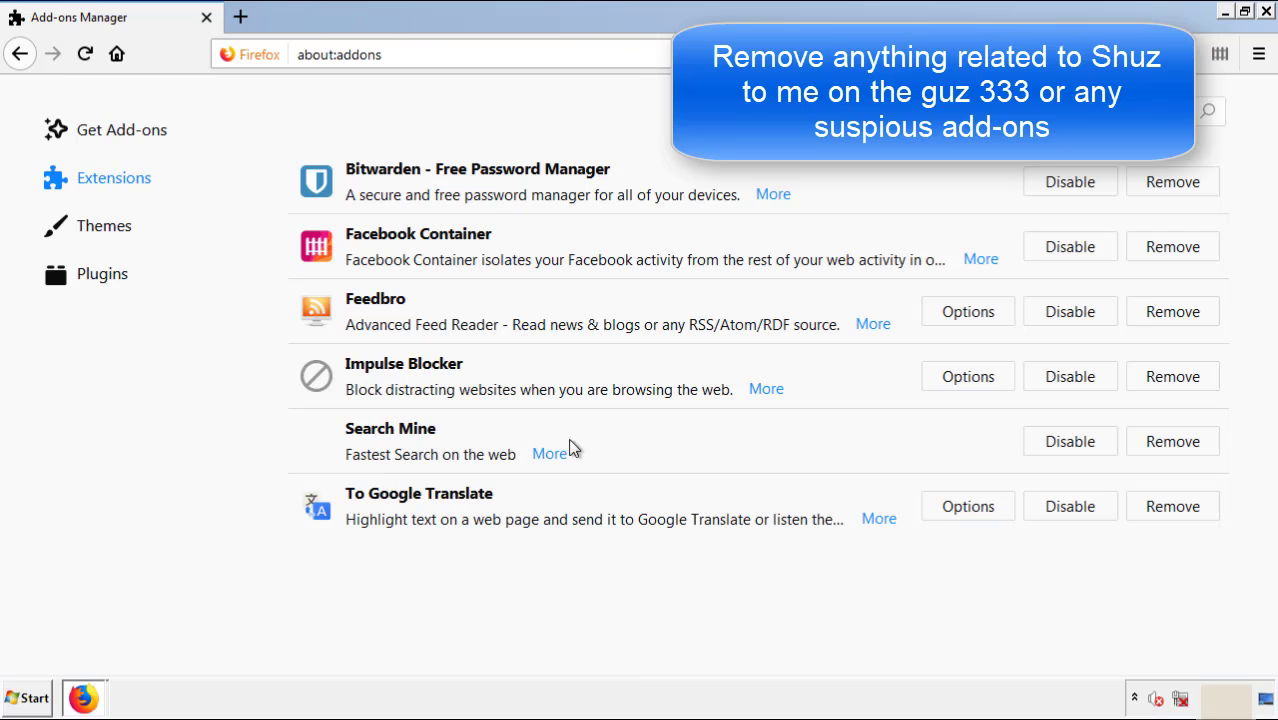
pyautogui.click(1167, 450)
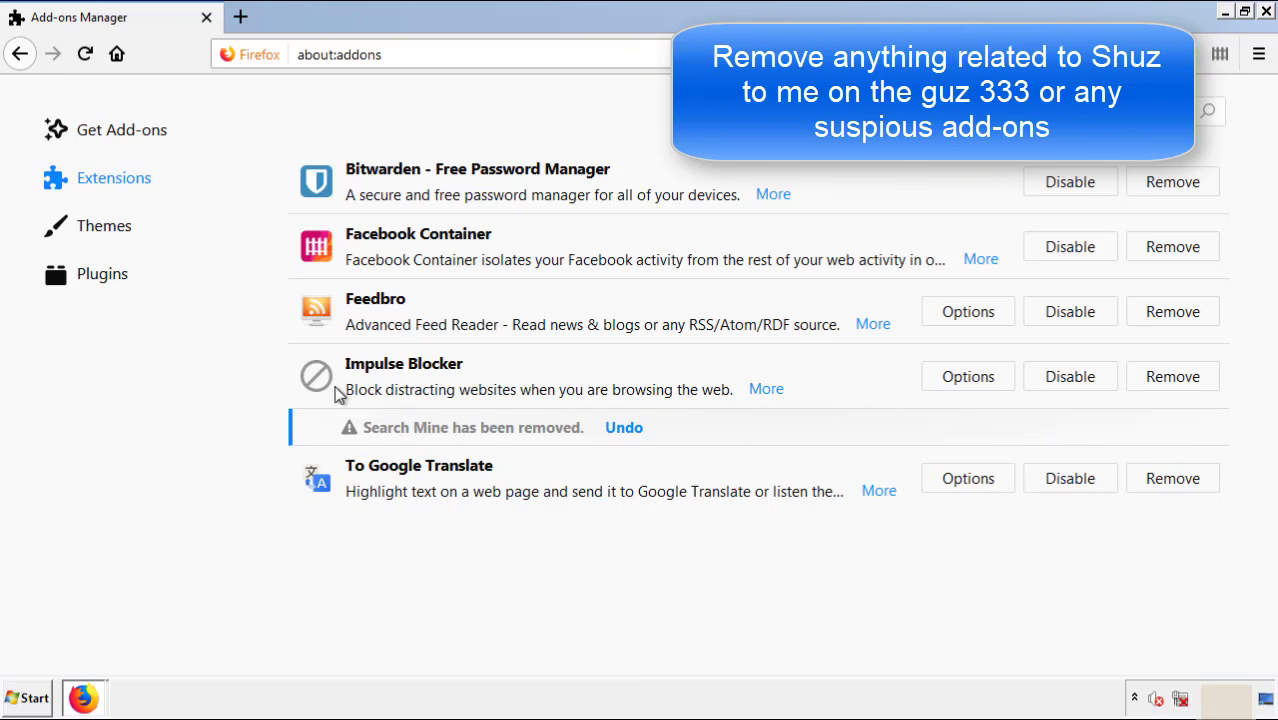
pyautogui.click(1267, 14)
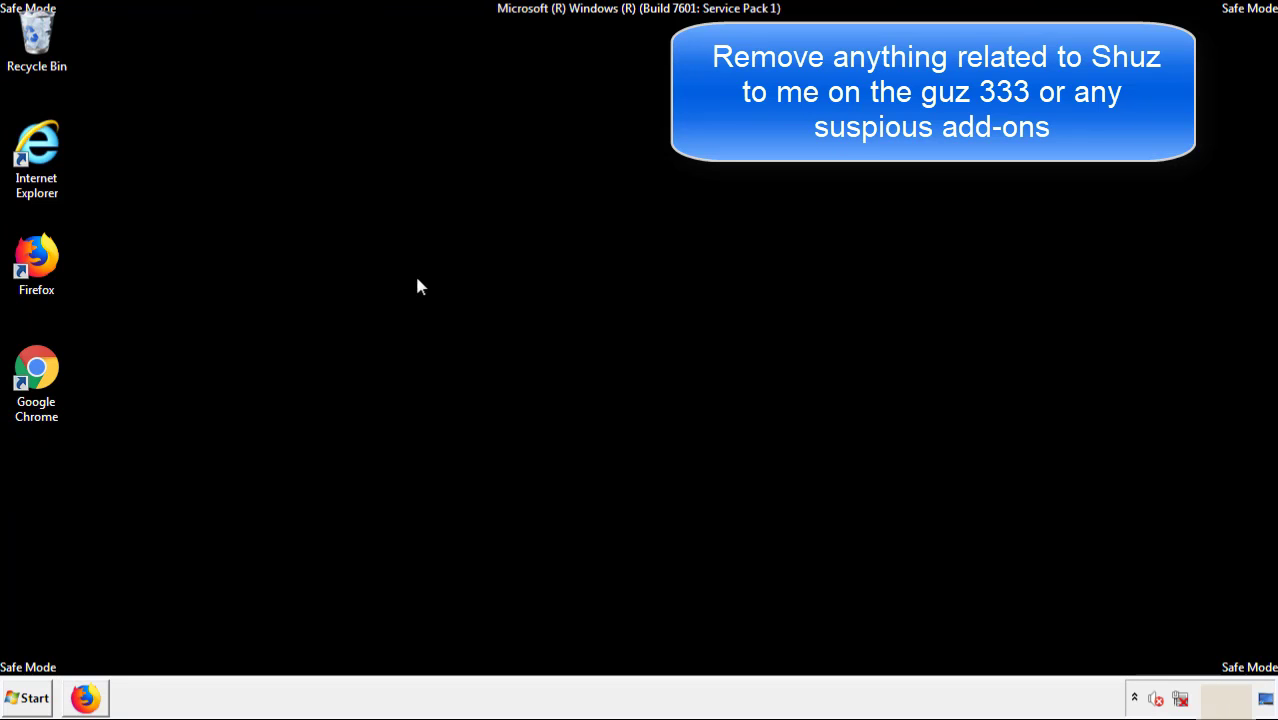
# Step: Launch Chrome and remove the Search Mine extension from More tools > Extensions
pyautogui.doubleClick(34, 375)
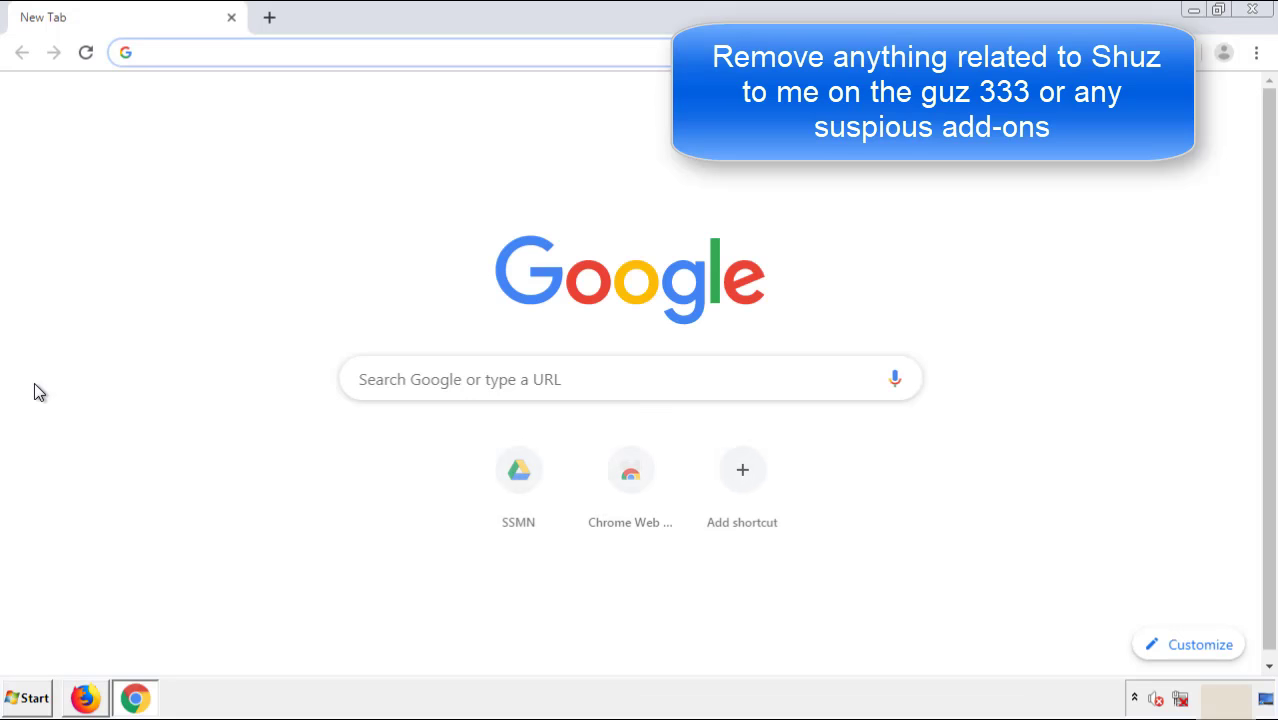
pyautogui.click(1256, 52)
pyautogui.moveTo(1144, 351)
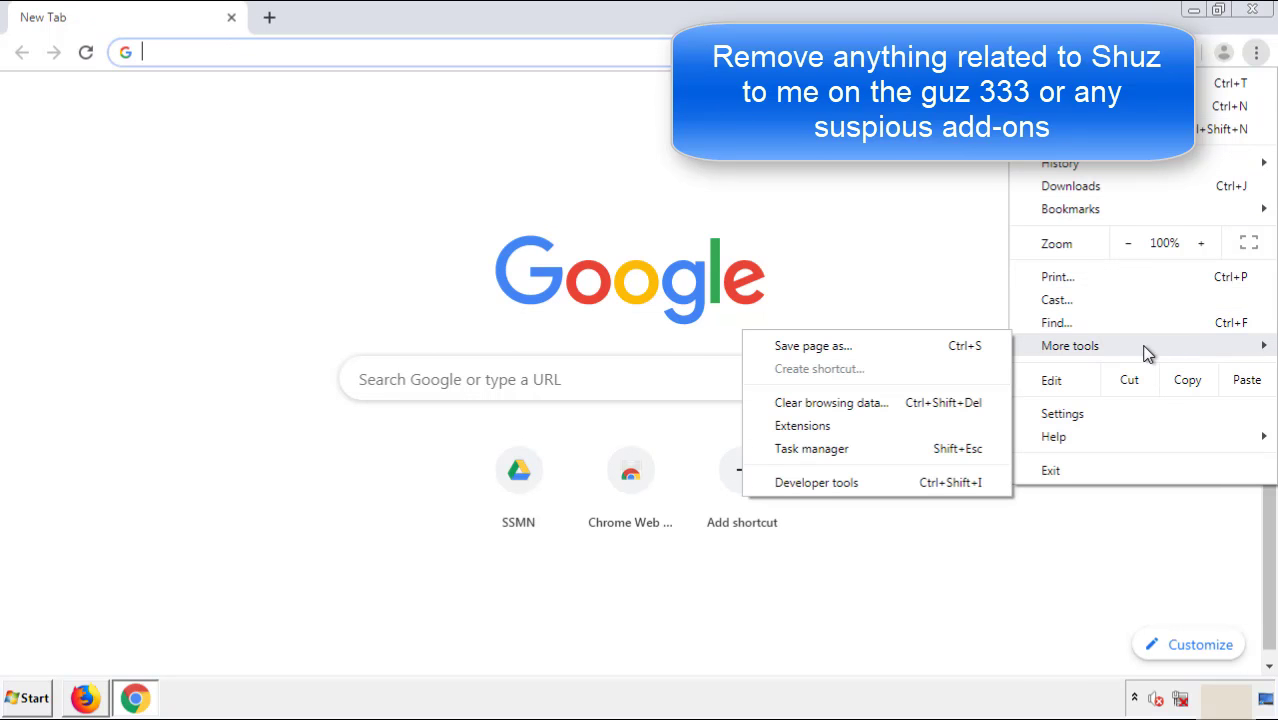
pyautogui.click(812, 425)
pyautogui.scroll(-7, 362, 334)
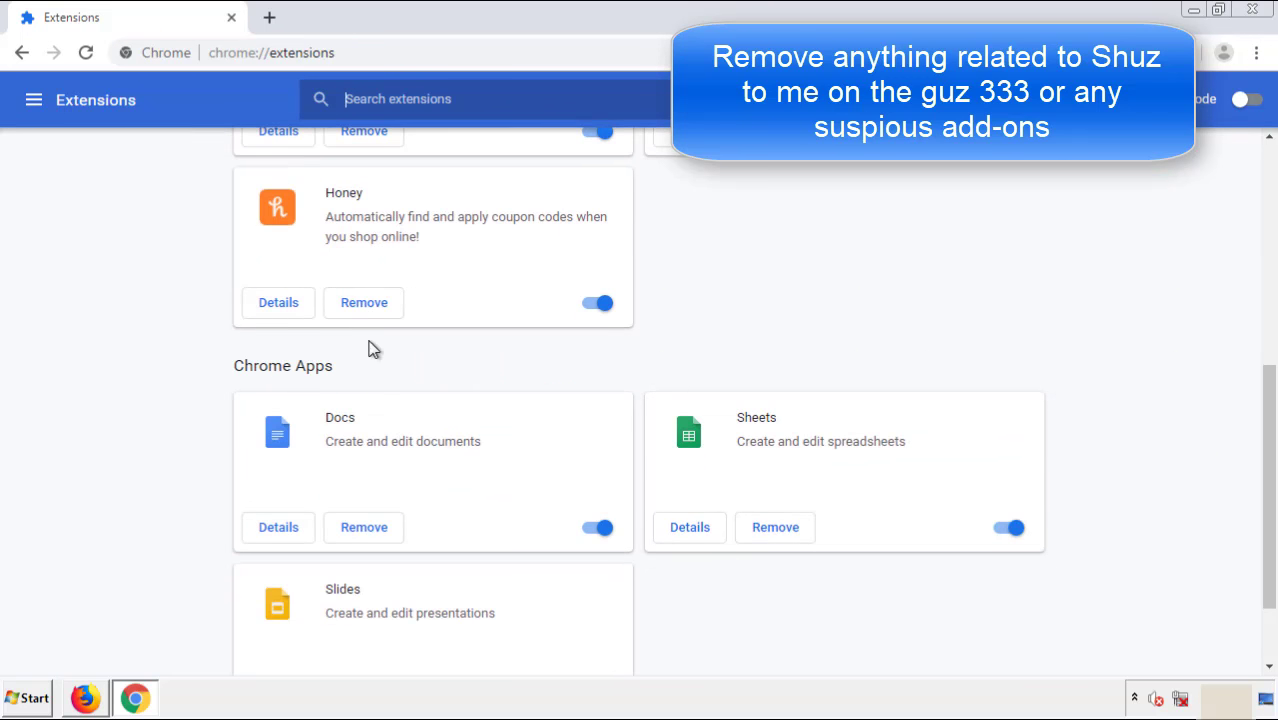
pyautogui.scroll(7, 485, 365)
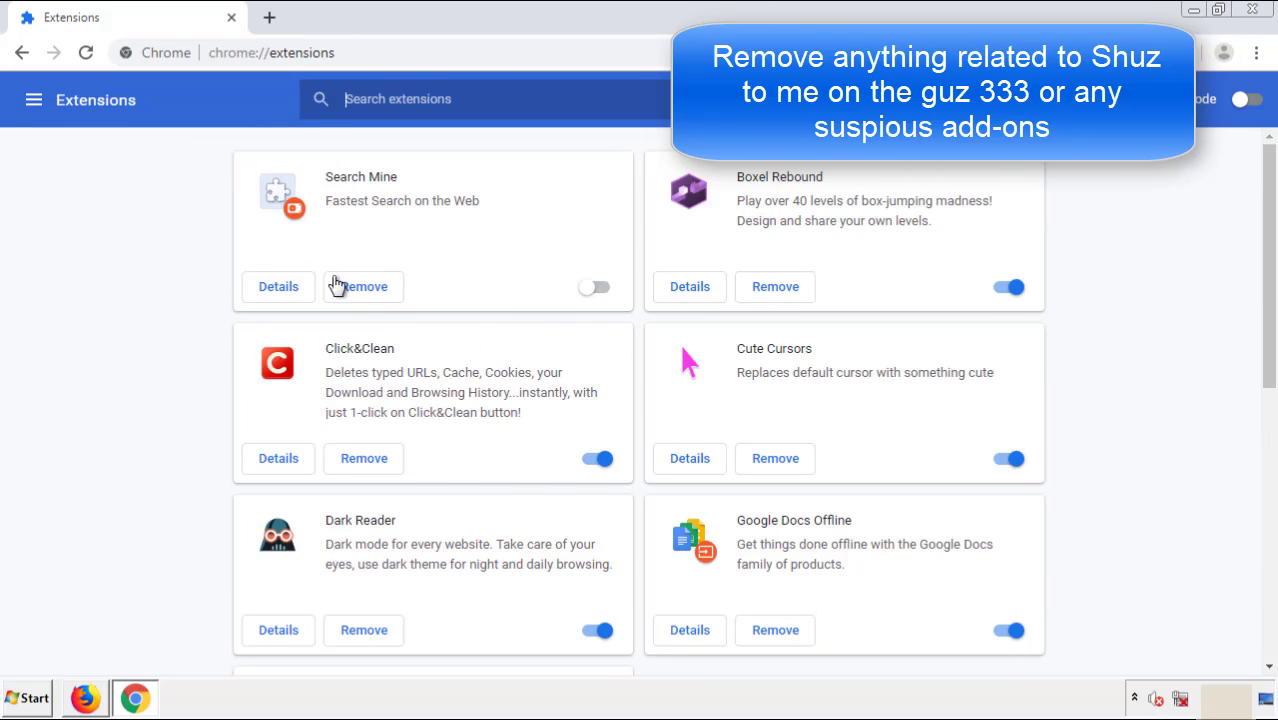
pyautogui.click(360, 291)
pyautogui.click(716, 168)
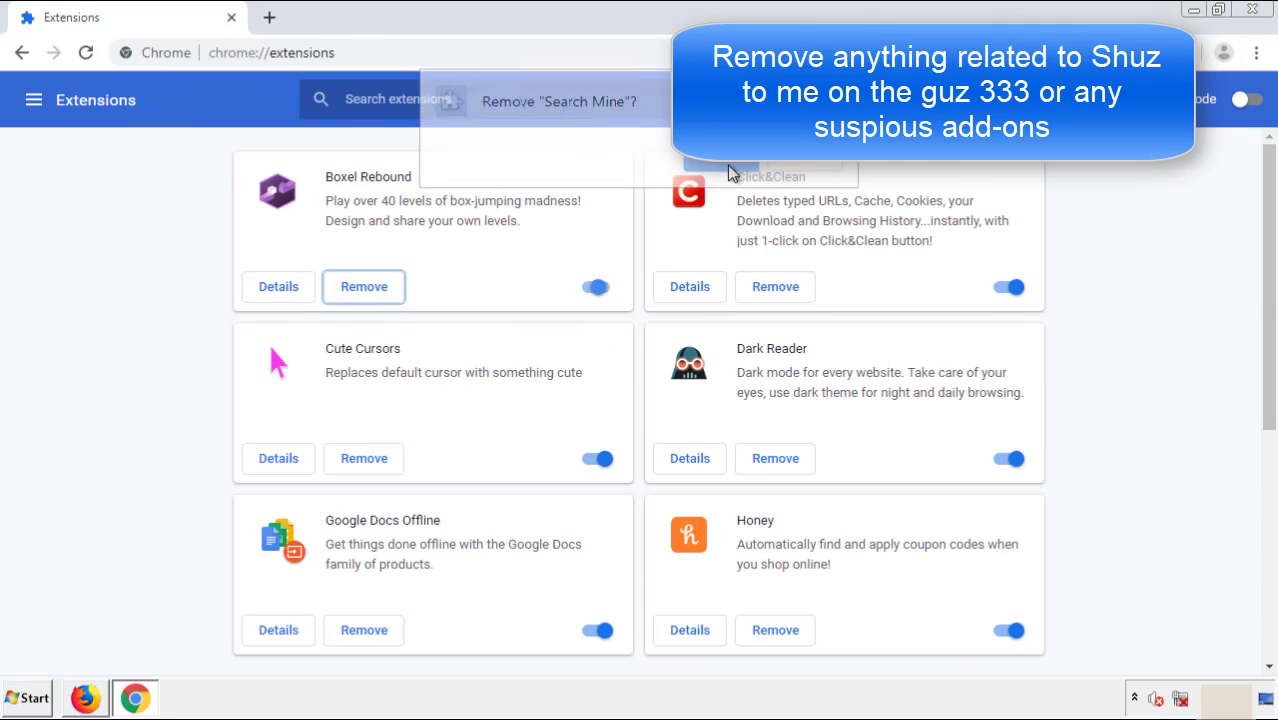
# Step: Close Google Chrome and restart Windows 7 from the Start menu's Shut down options
pyautogui.click(1265, 20)
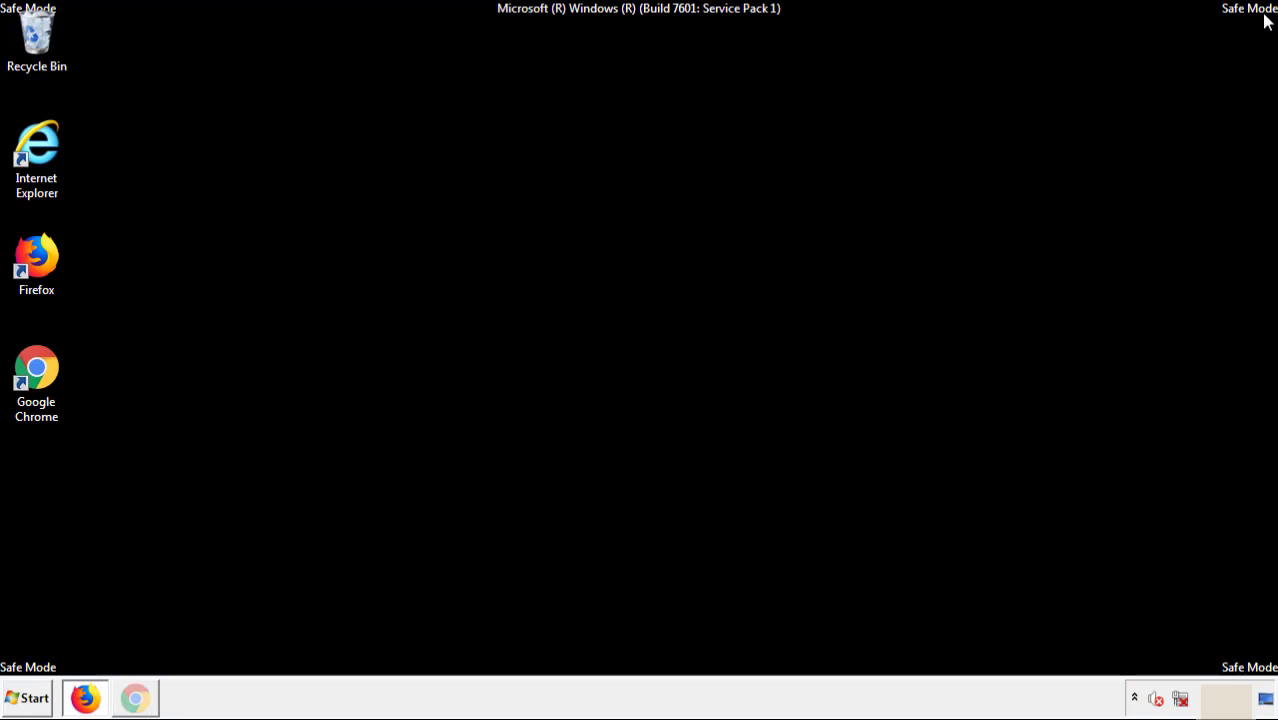
pyautogui.click(35, 700)
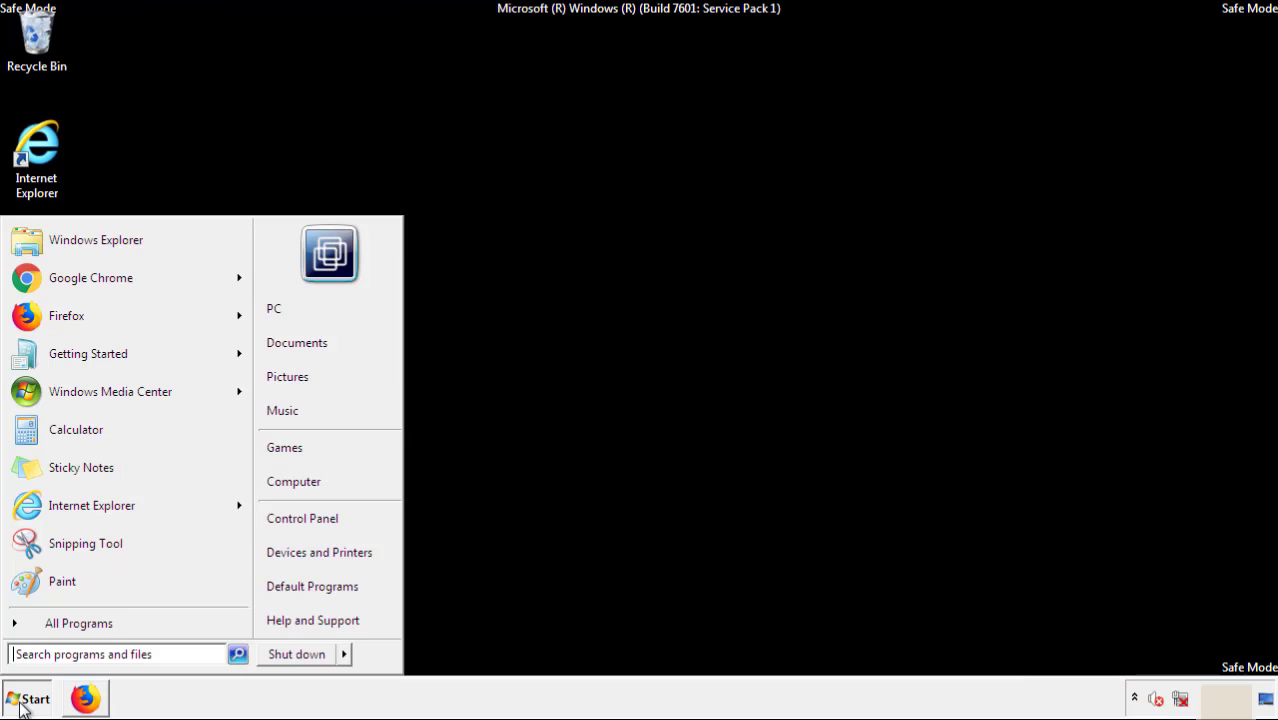
pyautogui.click(346, 656)
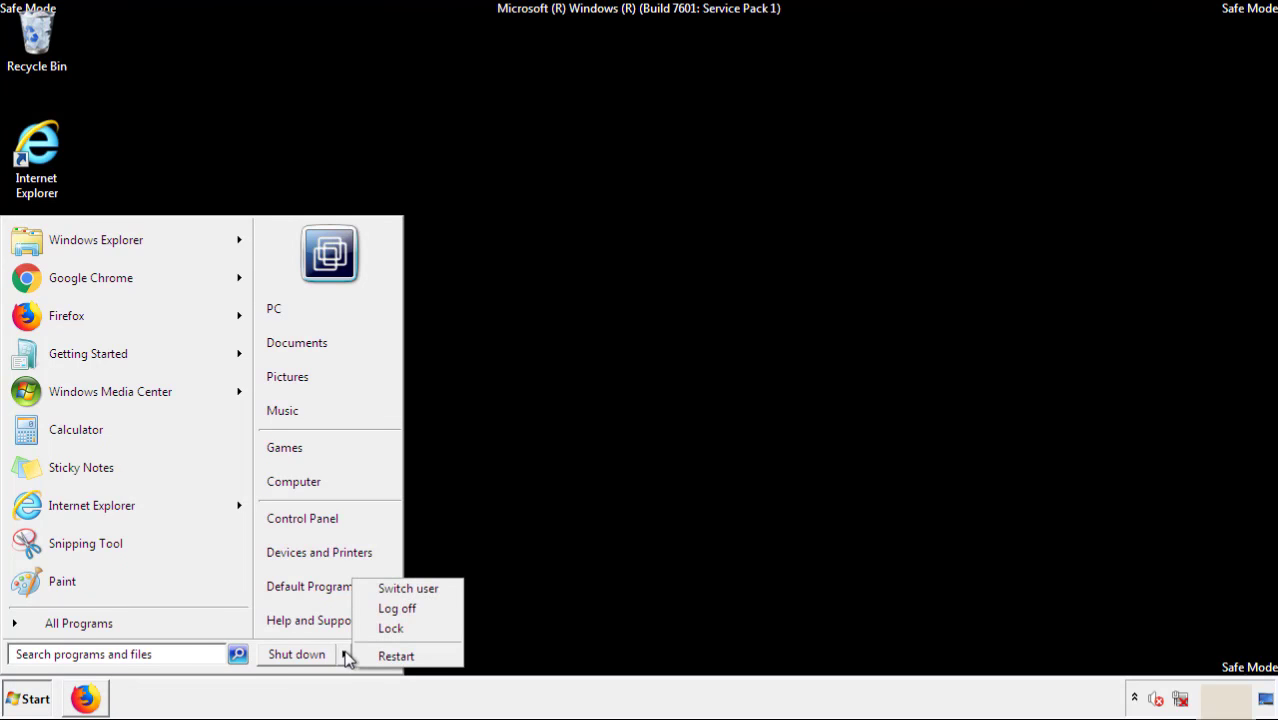
pyautogui.click(397, 657)
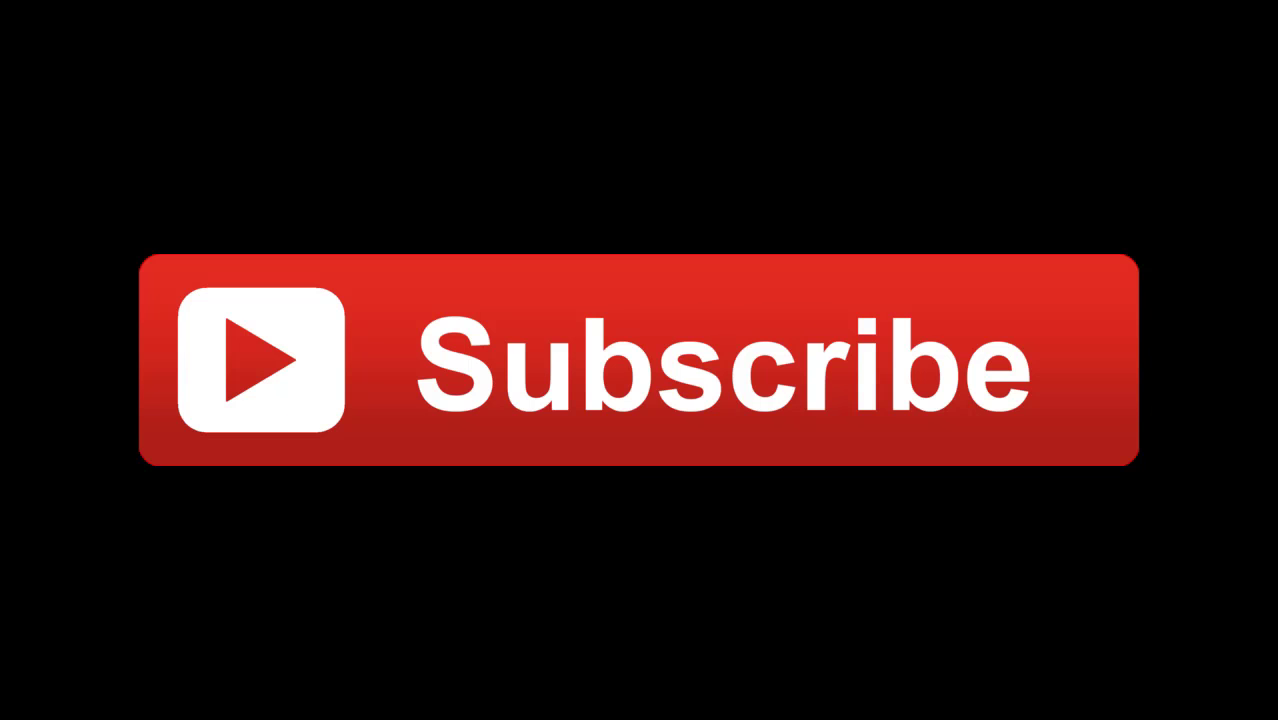